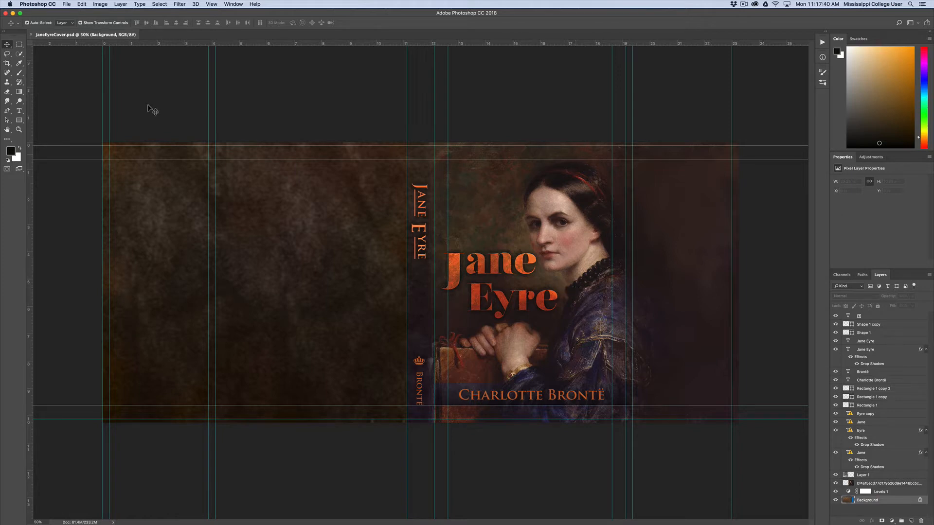
# Close the Jane Eyre cover and create a 6.5 x 9.5 inch RGB document at 300 pixels/inch with a white background
pyautogui.click(31, 35)
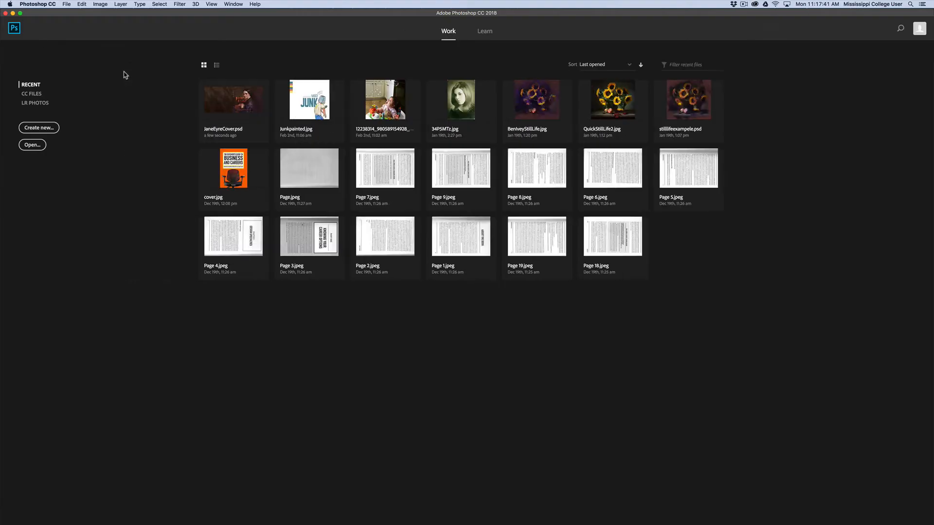
pyautogui.click(67, 4)
pyautogui.click(74, 12)
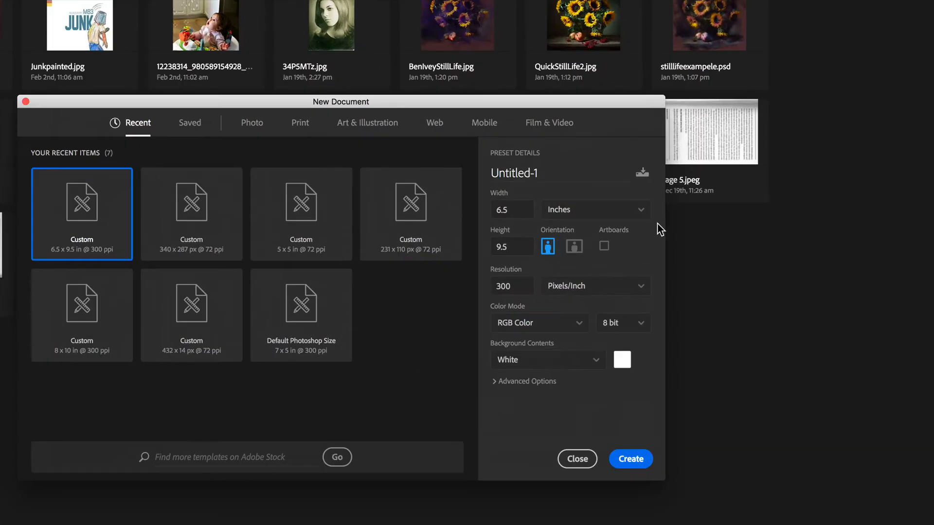
pyautogui.click(510, 209)
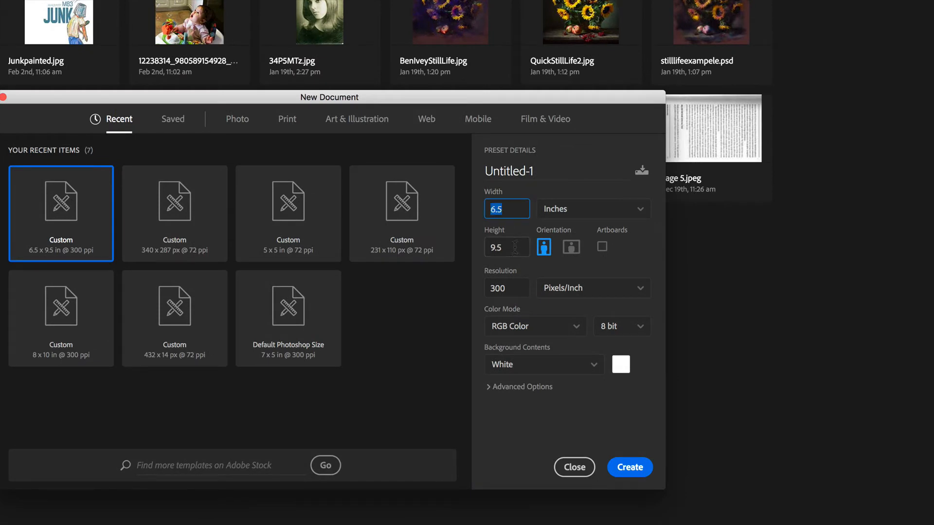
pyautogui.click(515, 248)
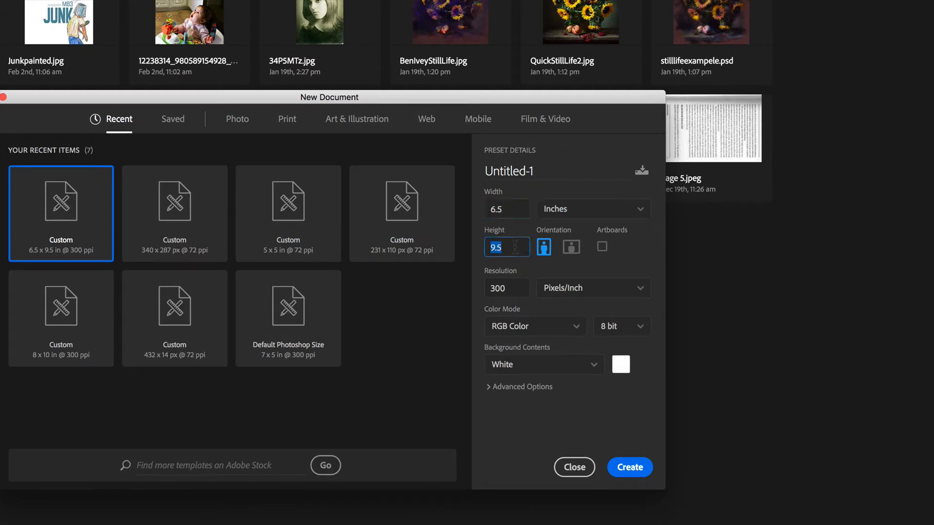
pyautogui.click(514, 210)
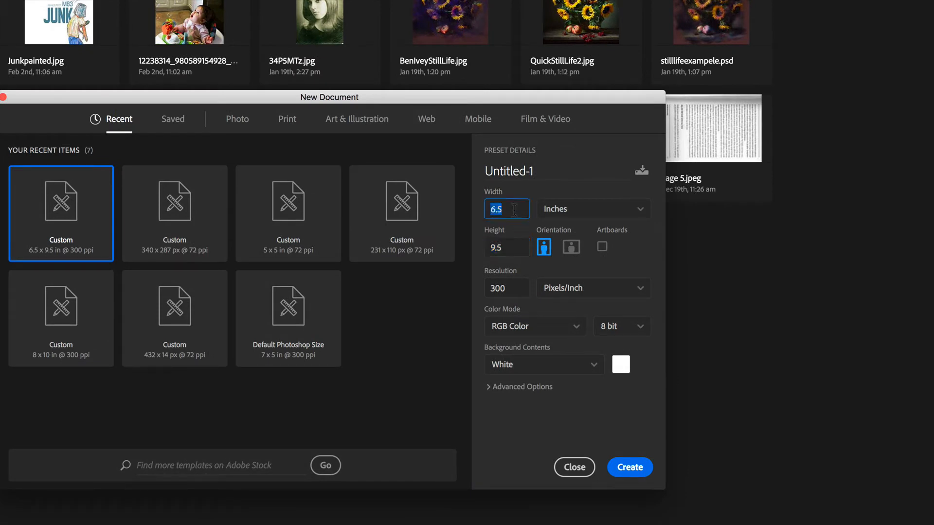
pyautogui.click(530, 288)
pyautogui.click(529, 288)
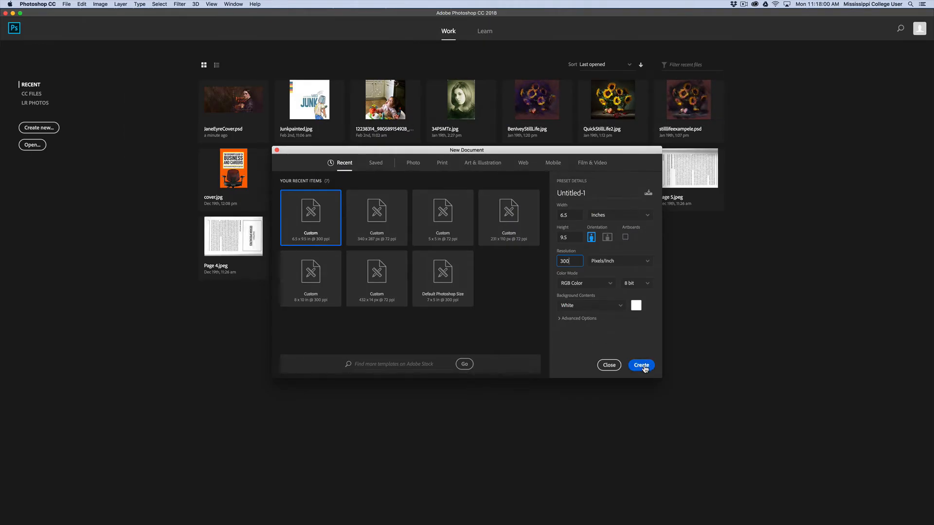
pyautogui.click(641, 366)
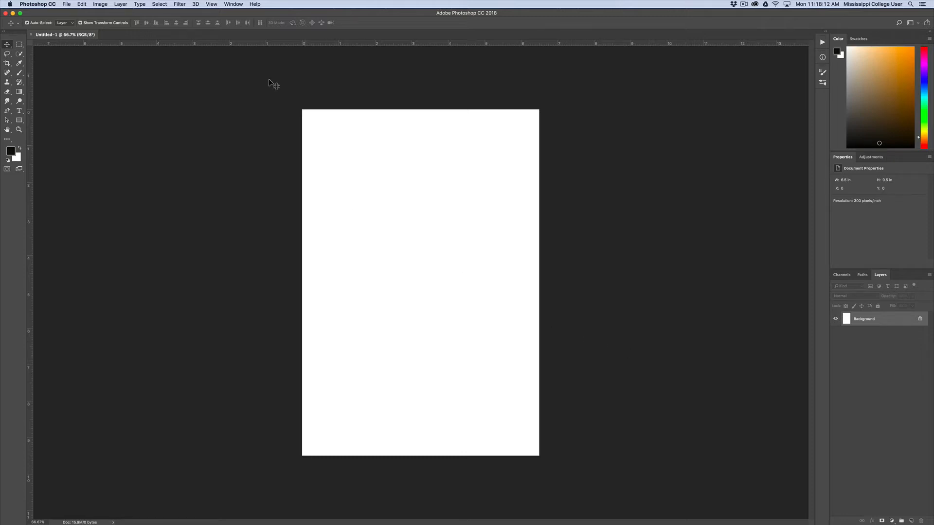
# With the rulers shown, place guides along the left, right, top and bottom edges of the white canvas
pyautogui.click(211, 5)
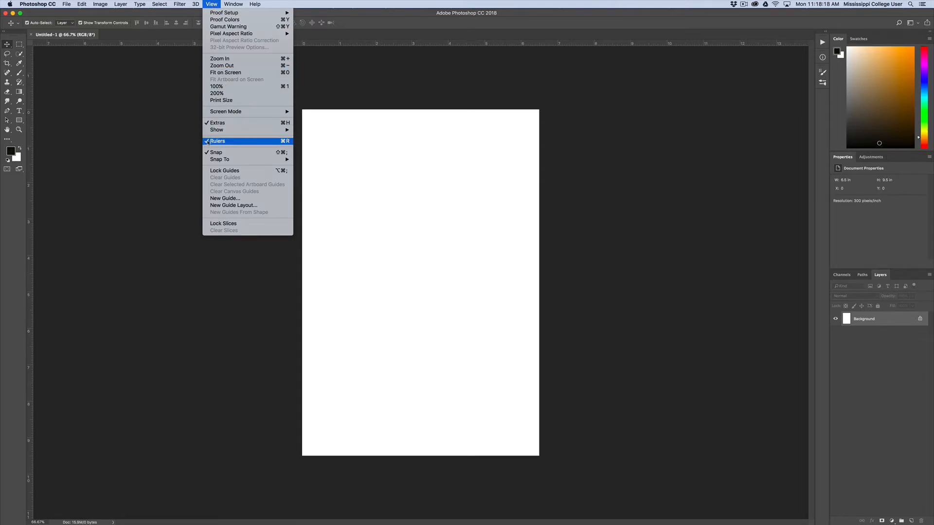
pyautogui.click(167, 140)
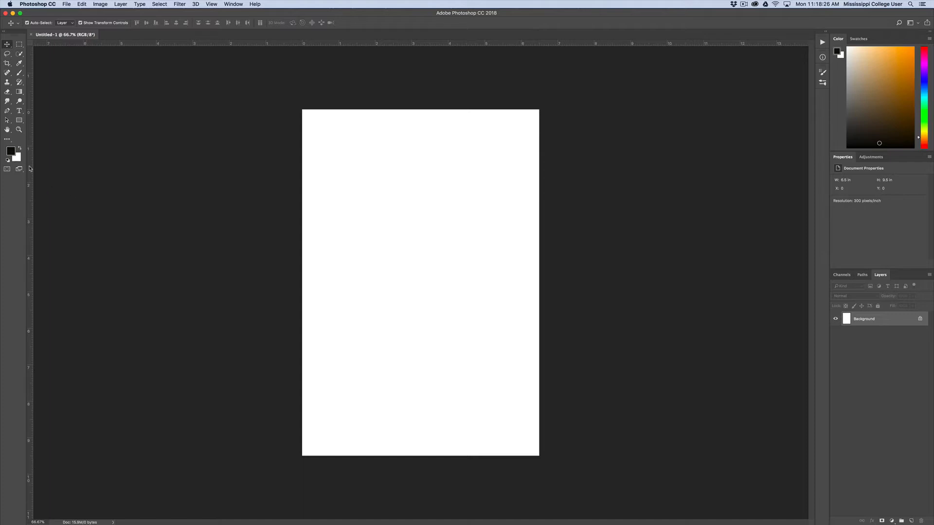
pyautogui.moveTo(31, 166); pyautogui.dragTo(302, 223)
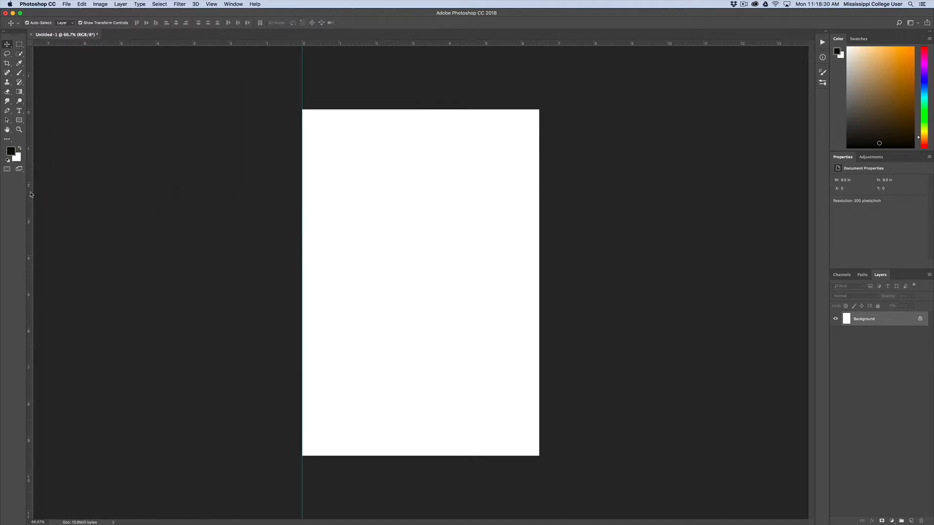
pyautogui.moveTo(31, 193); pyautogui.dragTo(537, 277)
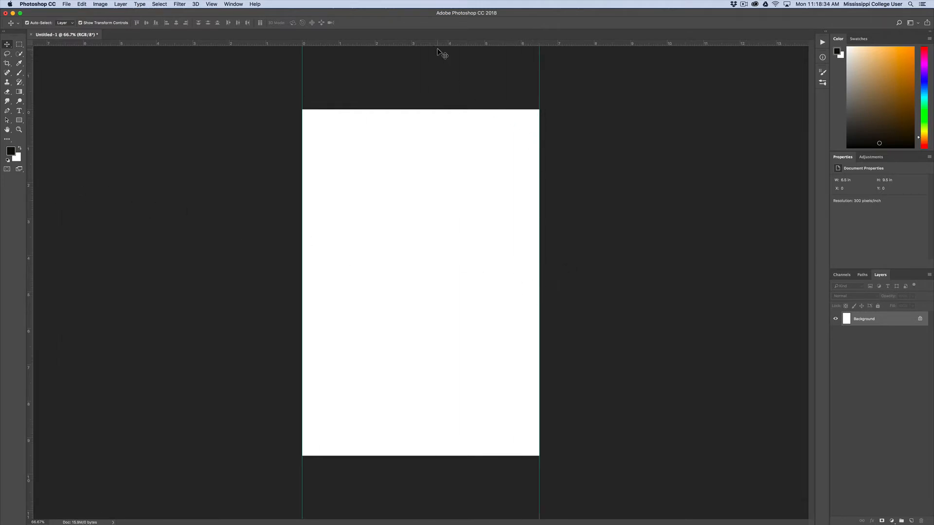
pyautogui.moveTo(437, 44); pyautogui.dragTo(441, 108)
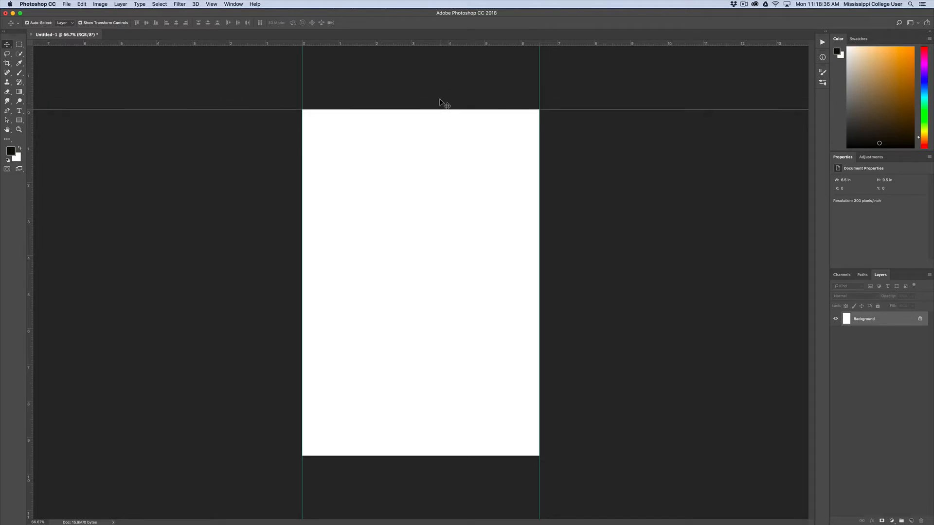
pyautogui.moveTo(439, 43); pyautogui.dragTo(467, 455)
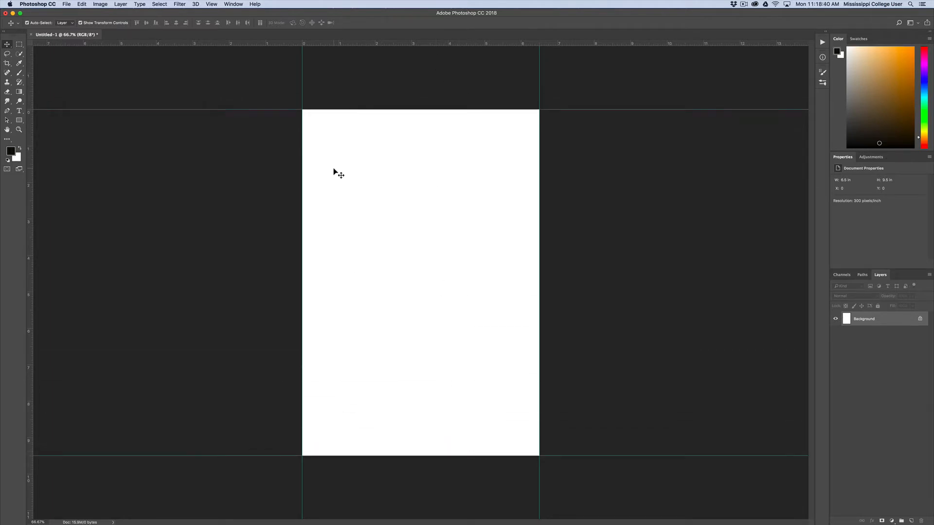
# Extend the canvas width by 1.25 inches on the left side only, using gray as the extension color
pyautogui.click(99, 4)
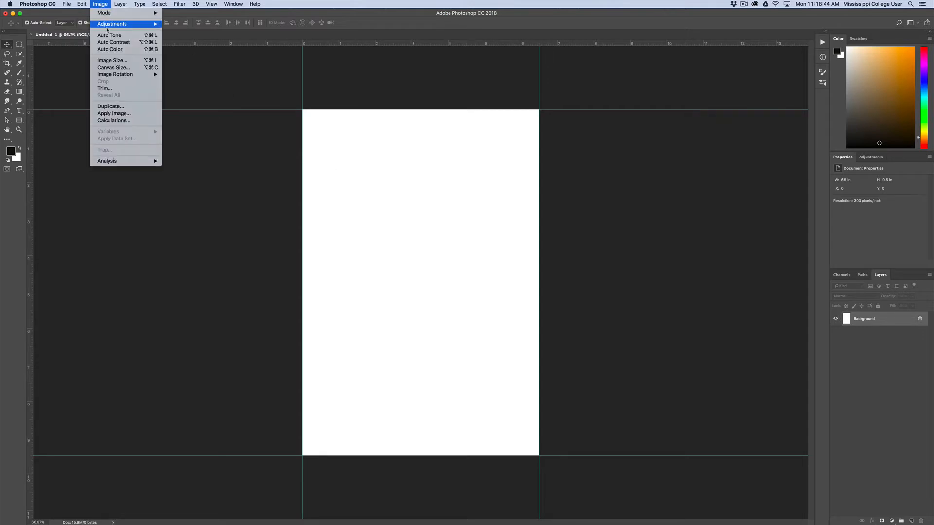
pyautogui.click(151, 69)
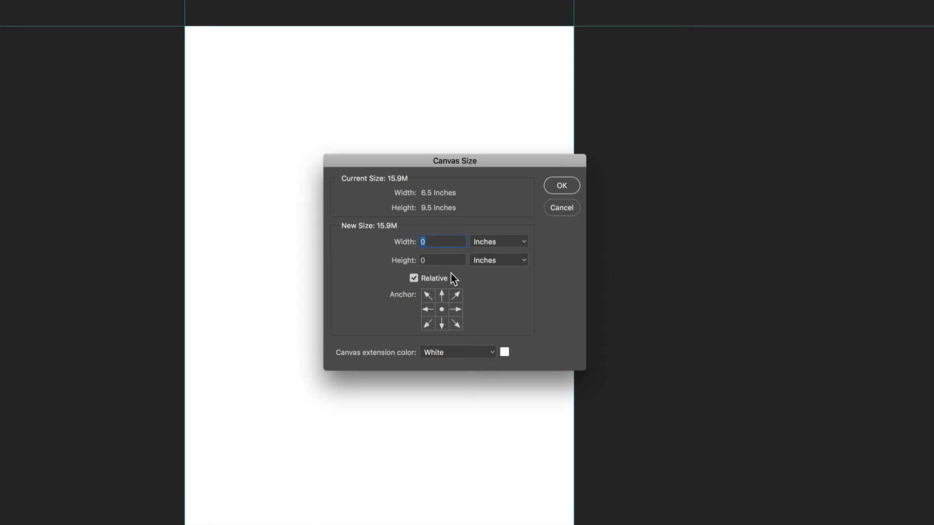
pyautogui.write('1.25')
pyautogui.click(455, 310)
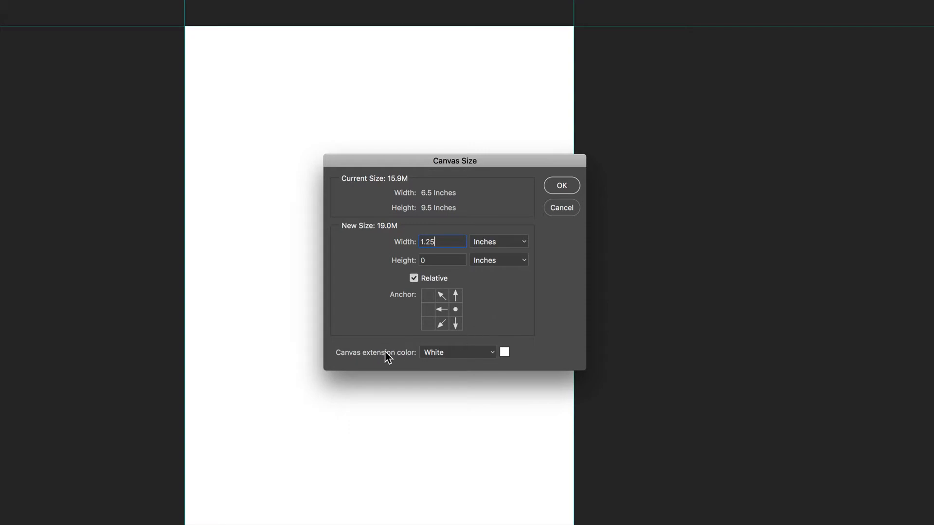
pyautogui.click(488, 355)
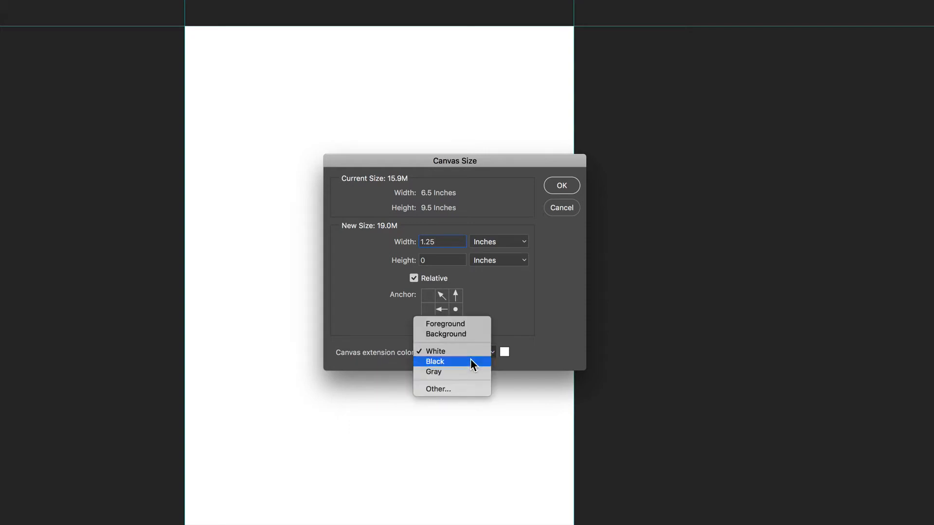
pyautogui.click(471, 372)
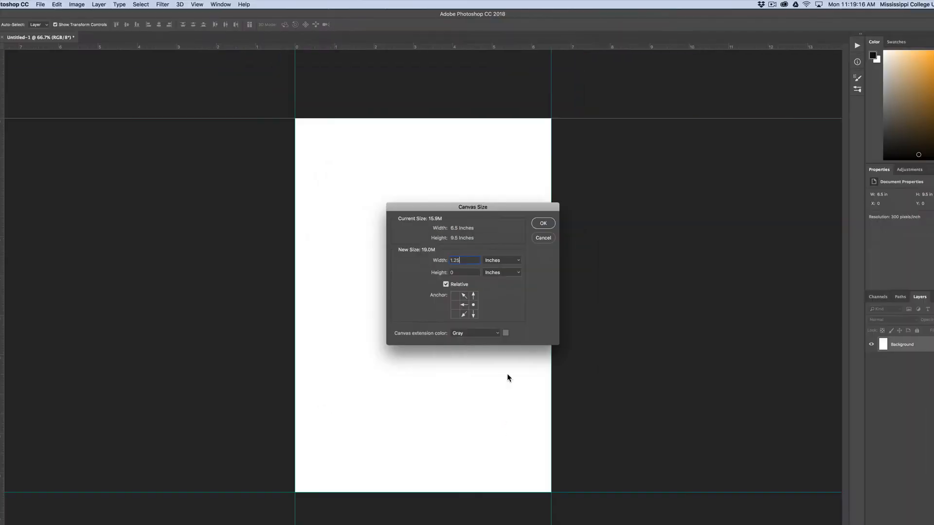
pyautogui.click(533, 207)
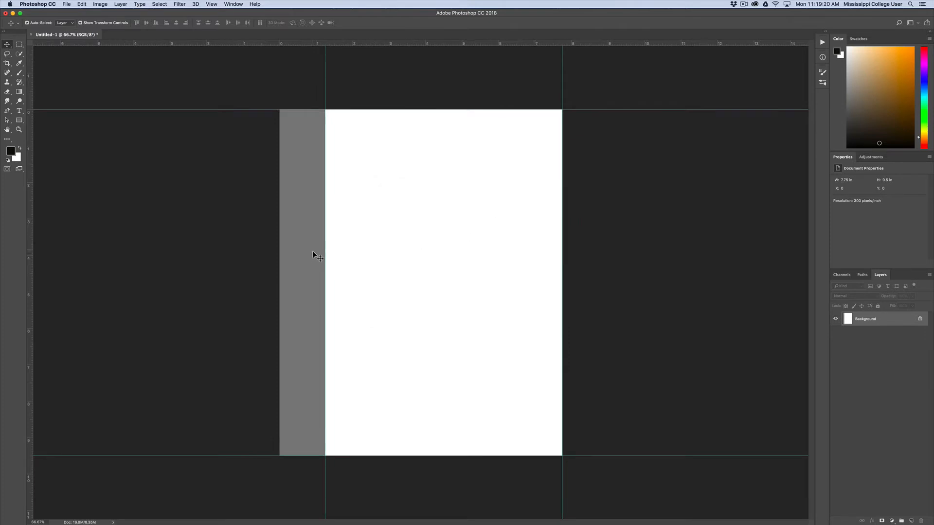
# Place a vertical guide along the left edge of the gray spine strip
pyautogui.moveTo(317, 262); pyautogui.dragTo(338, 267)
pyautogui.click(459, 189)
pyautogui.moveTo(29, 219); pyautogui.dragTo(273, 252)
# Extend the canvas 6.5 inches to the left in white for the back cover and place a guide on its outer edge
pyautogui.click(100, 4)
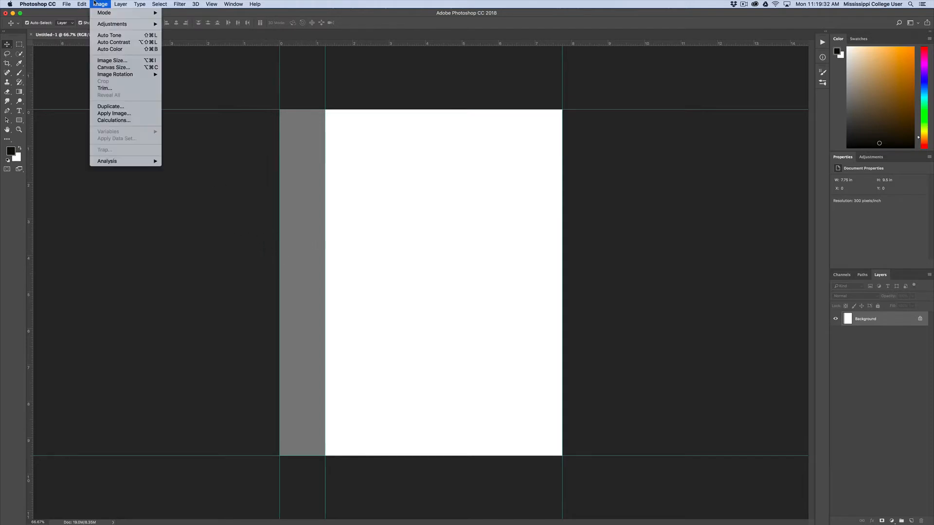
pyautogui.click(113, 67)
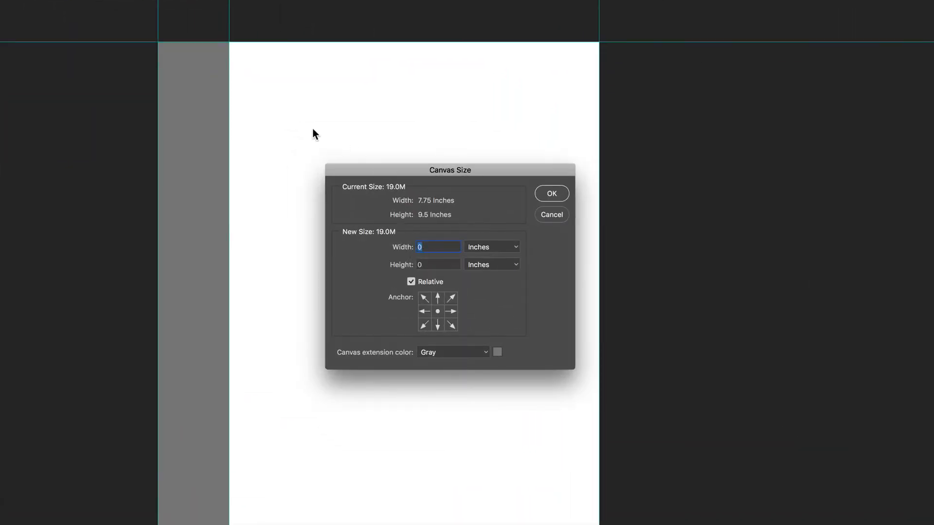
pyautogui.write('6.5')
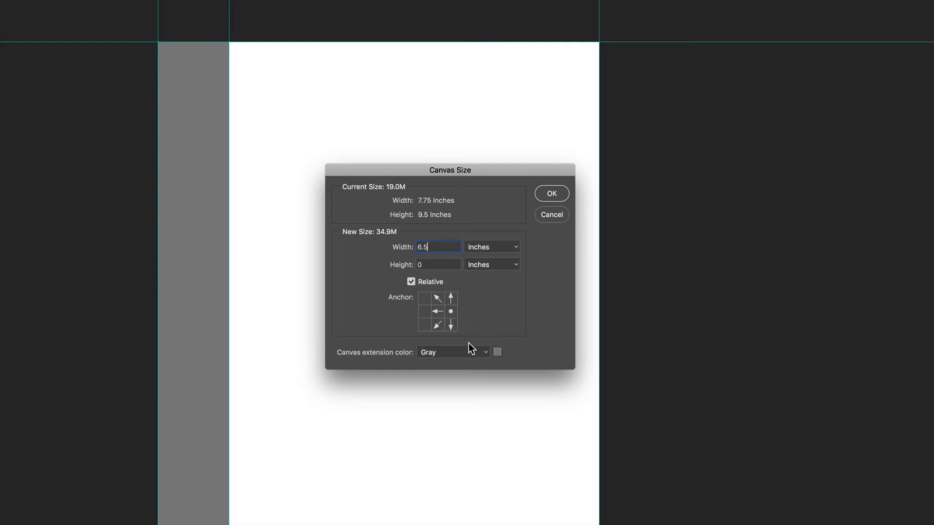
pyautogui.click(437, 352)
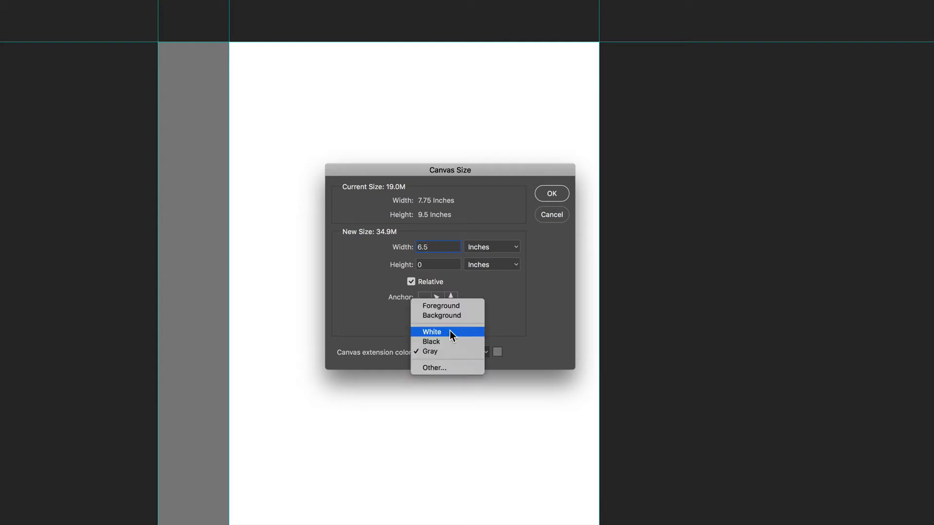
pyautogui.click(449, 332)
pyautogui.click(547, 191)
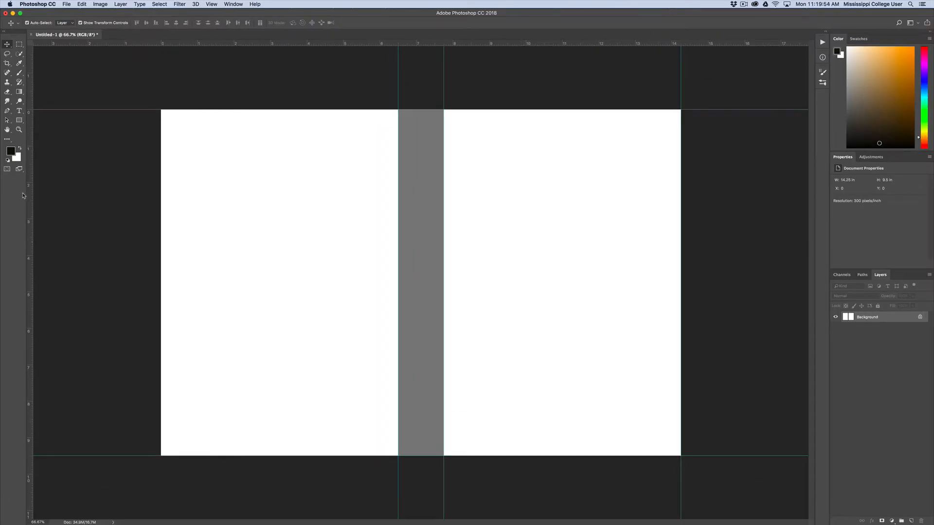
pyautogui.moveTo(30, 193); pyautogui.dragTo(163, 209)
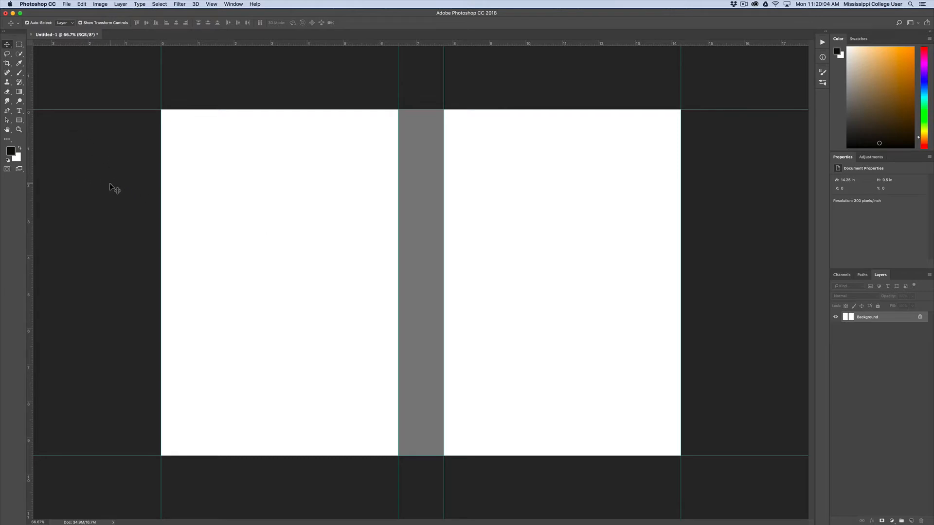
# Add 7 inches to the canvas width, split evenly across both sides, with gray as the extension color for the flaps
pyautogui.click(102, 4)
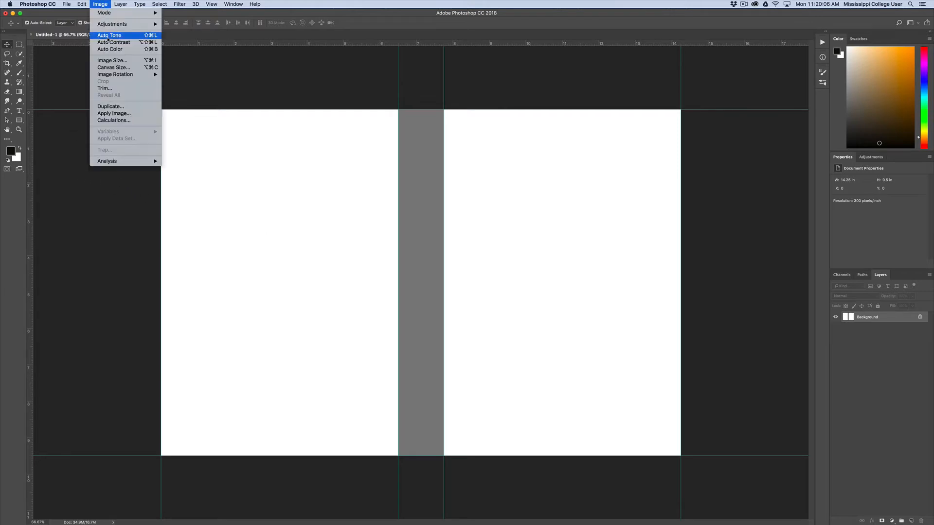
pyautogui.click(113, 67)
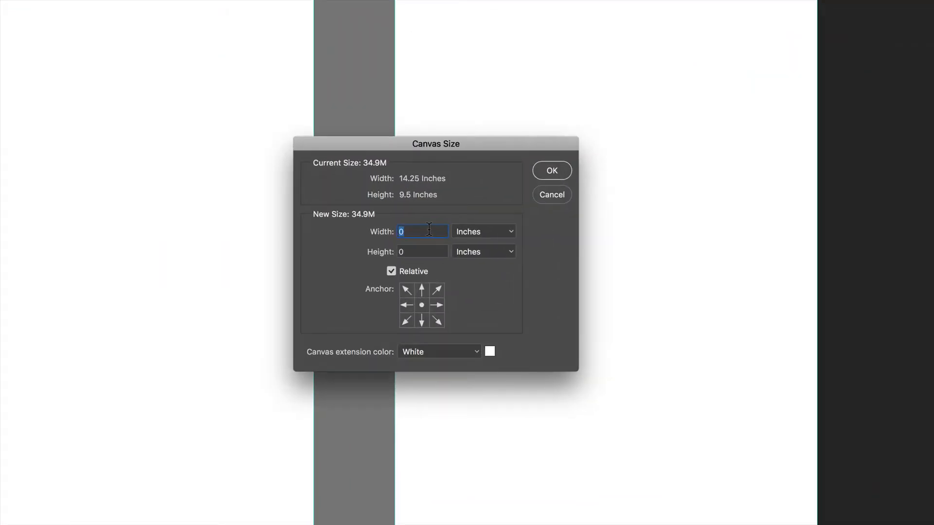
pyautogui.write('7')
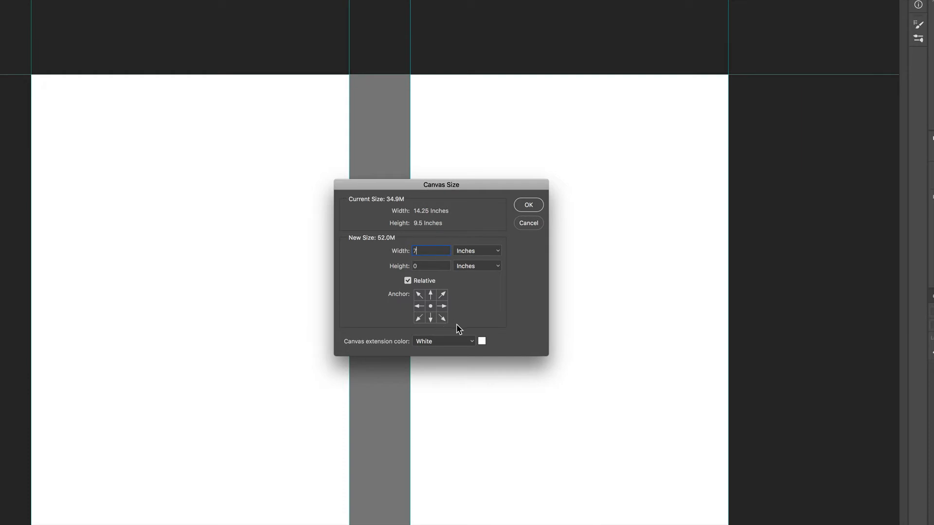
pyautogui.click(467, 341)
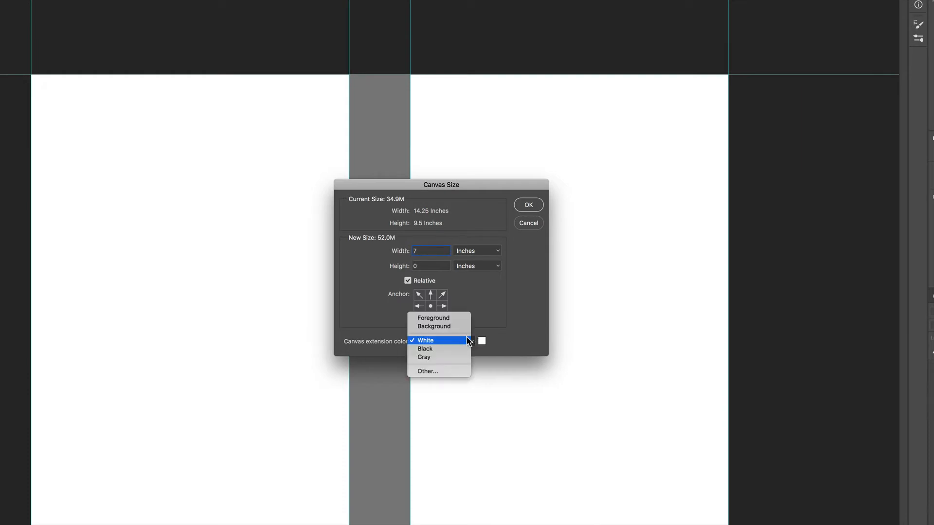
pyautogui.click(448, 357)
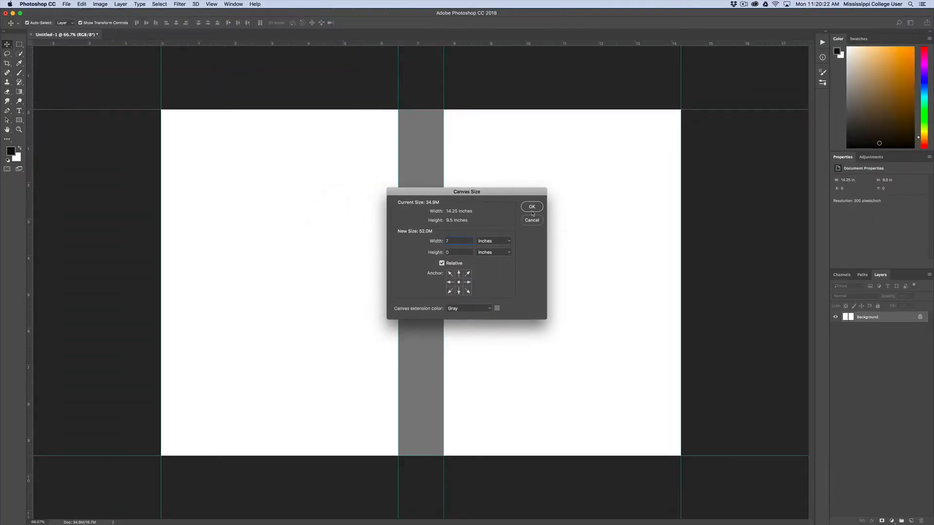
pyautogui.click(533, 212)
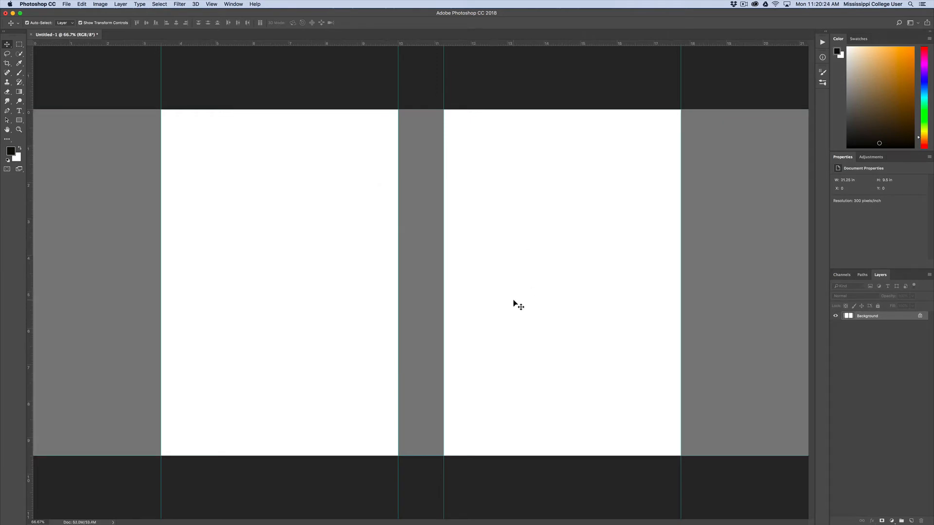
# Place vertical guides along the outer edges of the left and right gray flaps
pyautogui.press('super+minus')
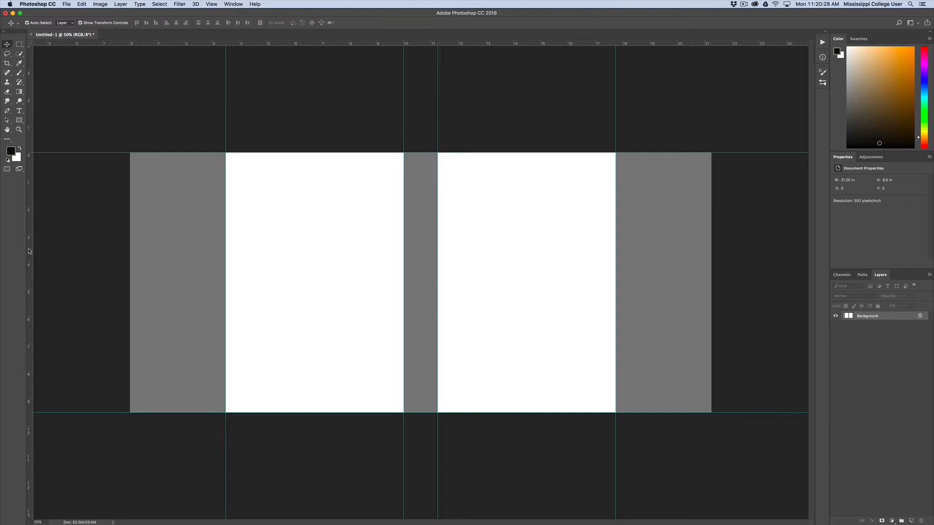
pyautogui.moveTo(30, 251); pyautogui.dragTo(130, 256)
pyautogui.moveTo(31, 240); pyautogui.dragTo(711, 251)
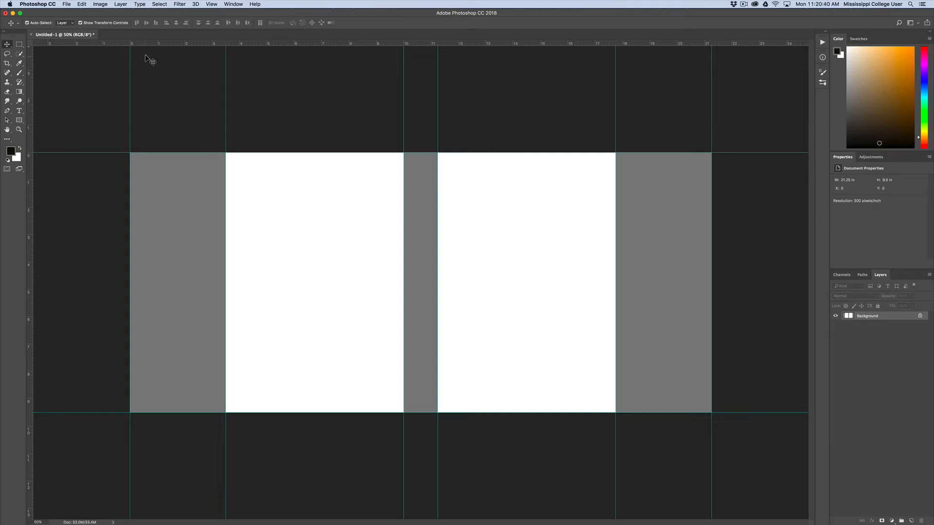
# Add a gray bleed around the whole cover by enlarging the canvas 0.25 inches in both width and height from the center
pyautogui.click(100, 3)
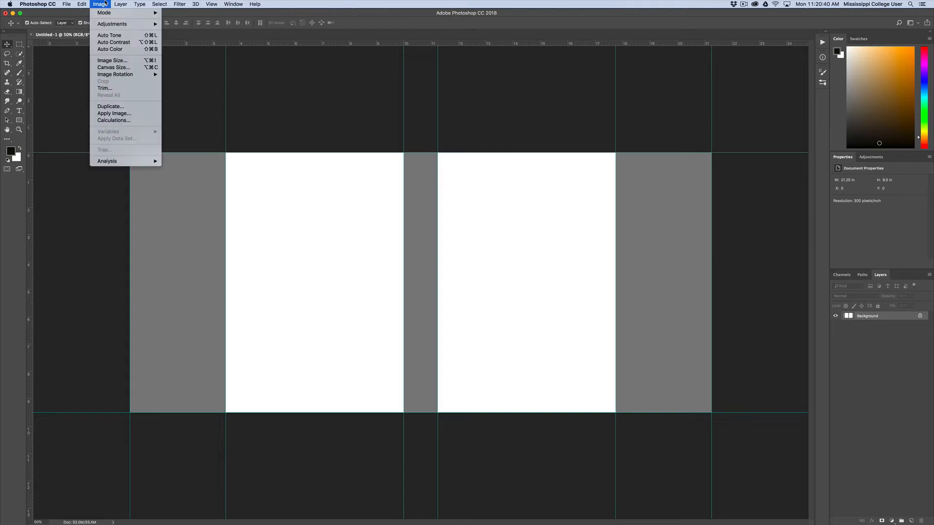
pyautogui.click(110, 67)
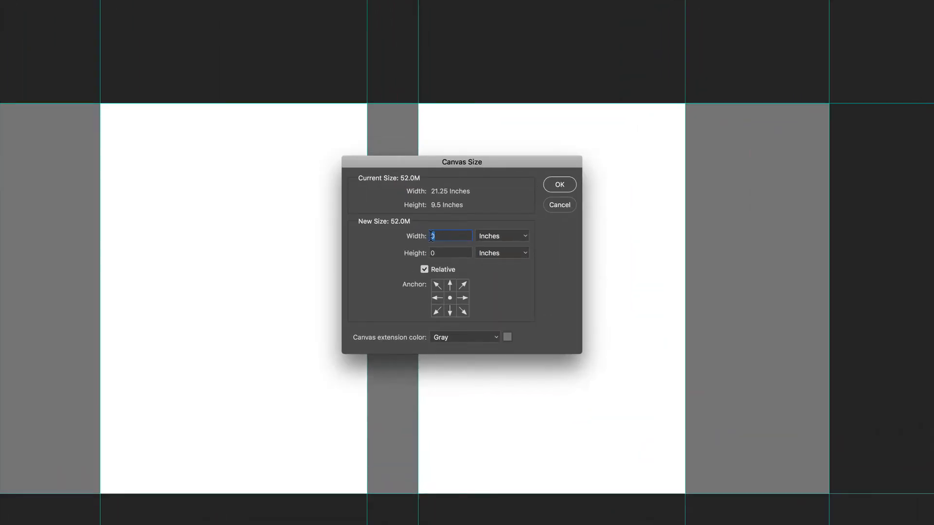
pyautogui.write('.25')
pyautogui.press('Tab')
pyautogui.write('.25')
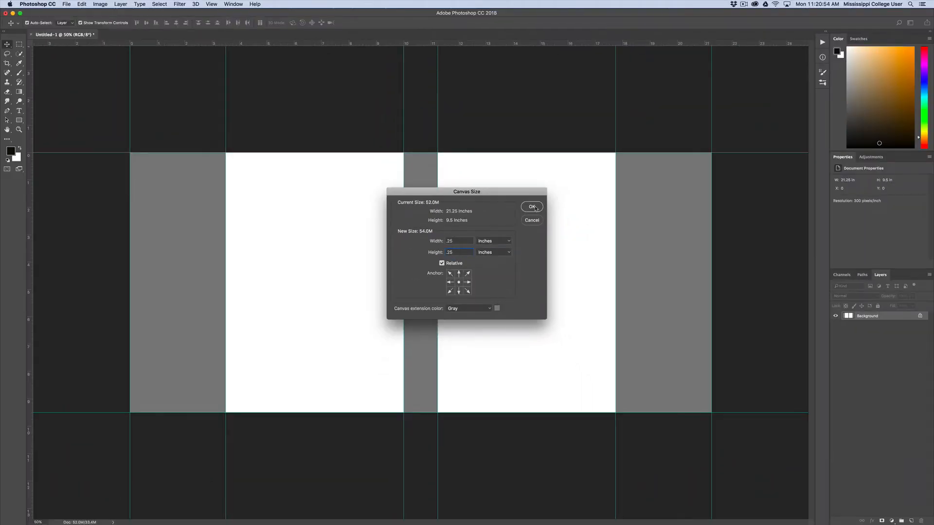
pyautogui.click(532, 207)
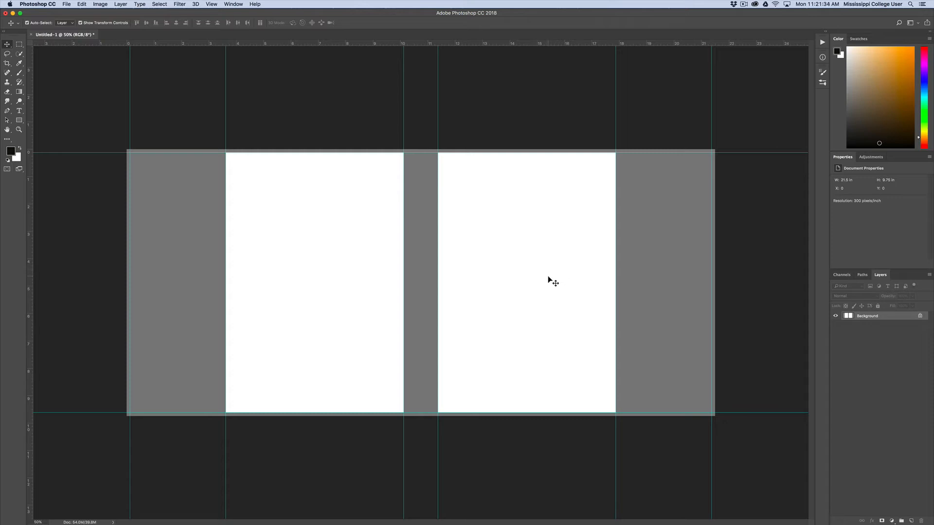
# Save the cover template to the Desktop as IVeyCover in Photoshop format
pyautogui.press('super+s')
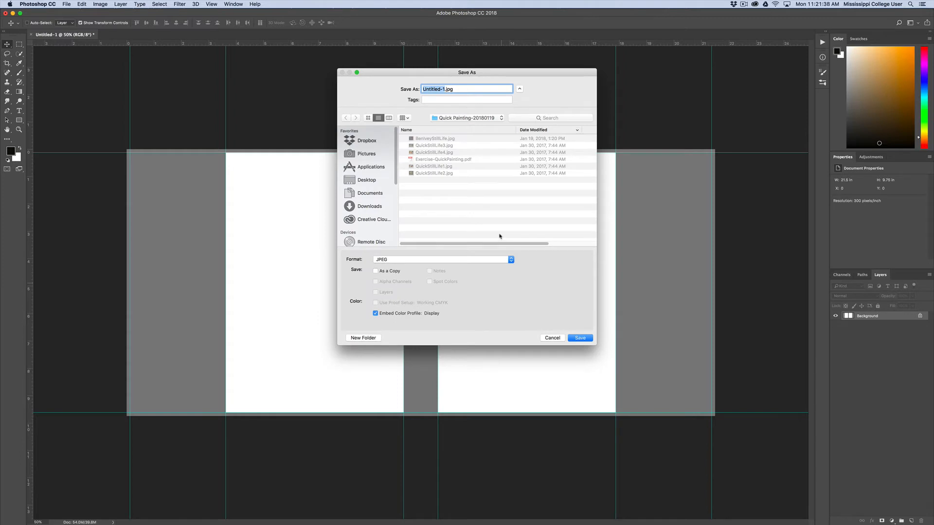
pyautogui.click(360, 184)
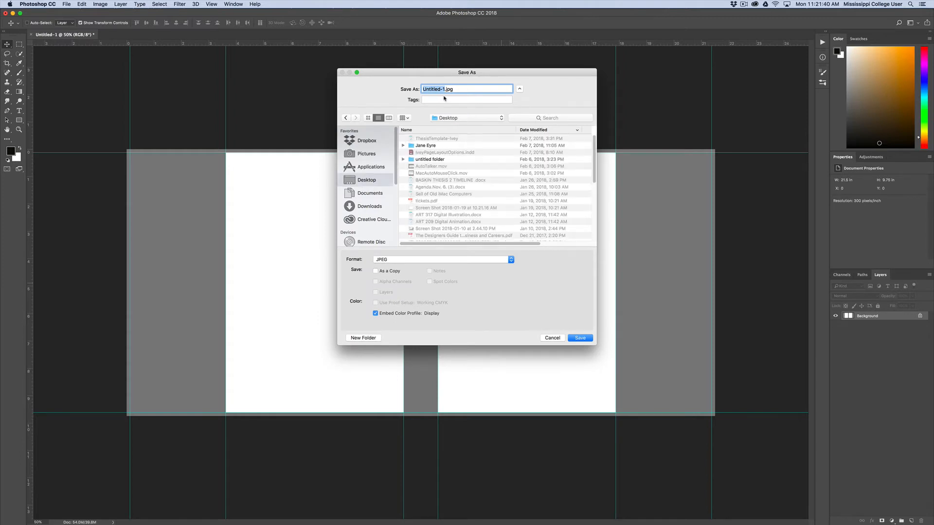
pyautogui.press('BackSpace')
pyautogui.write('IVeyCover')
pyautogui.click(411, 259)
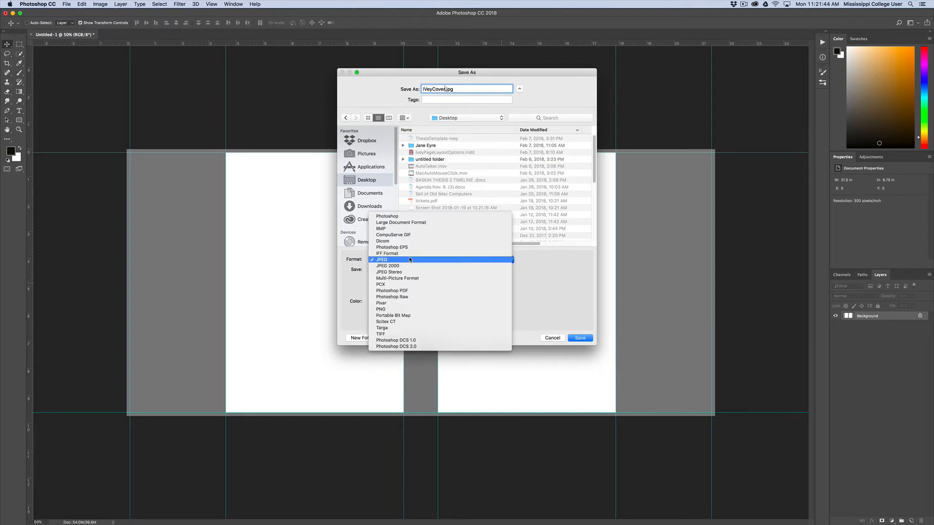
pyautogui.click(400, 217)
pyautogui.click(580, 338)
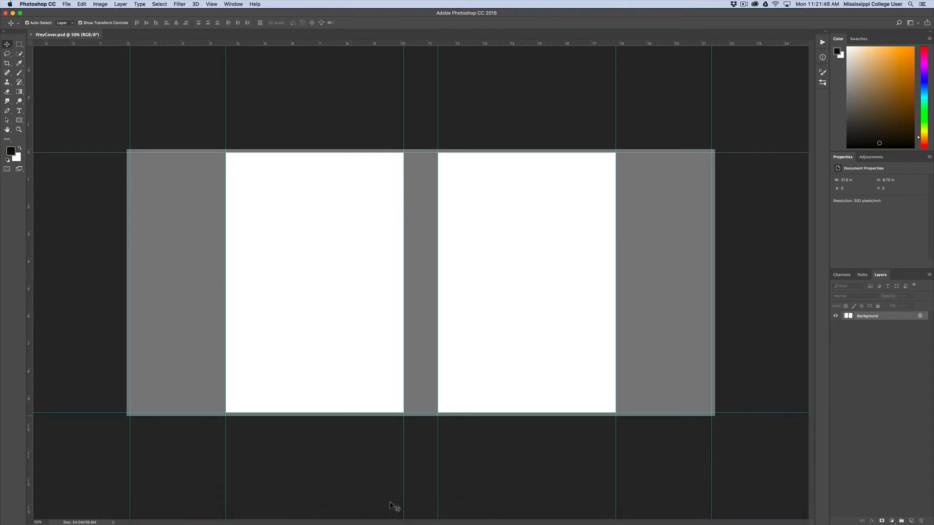
# Switch to InDesign and close the open Untitled-1 document without saving its changes
pyautogui.moveTo(392, 509)
pyautogui.click(362, 511)
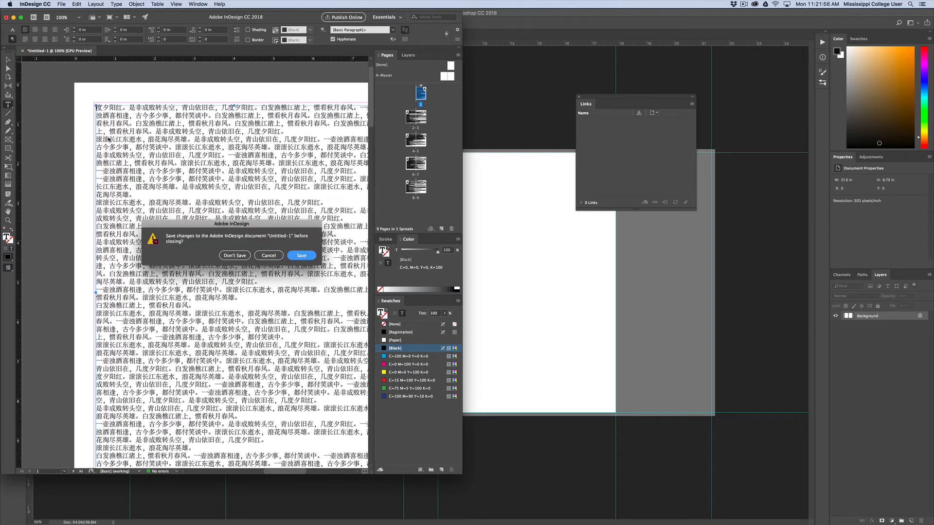
pyautogui.click(232, 255)
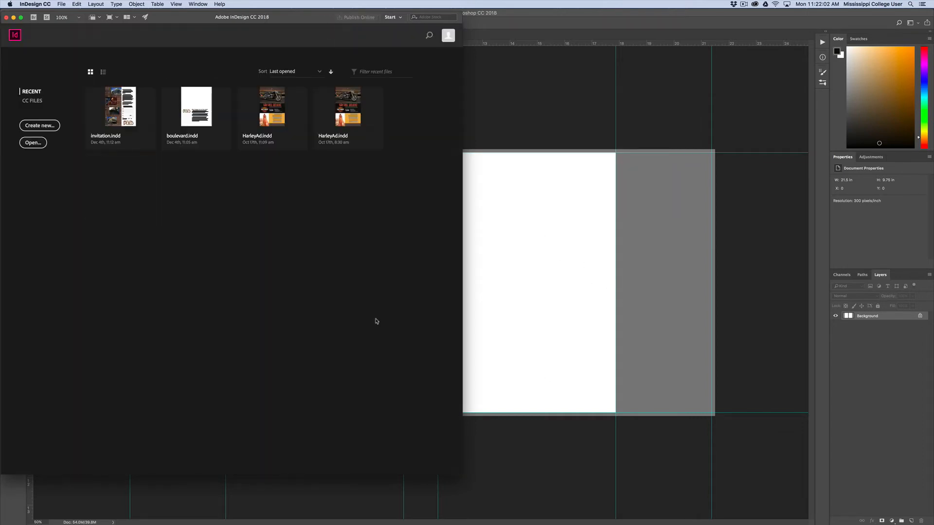
# Start a new document with a width of 21 in and a height of 9.5 in
pyautogui.click(61, 3)
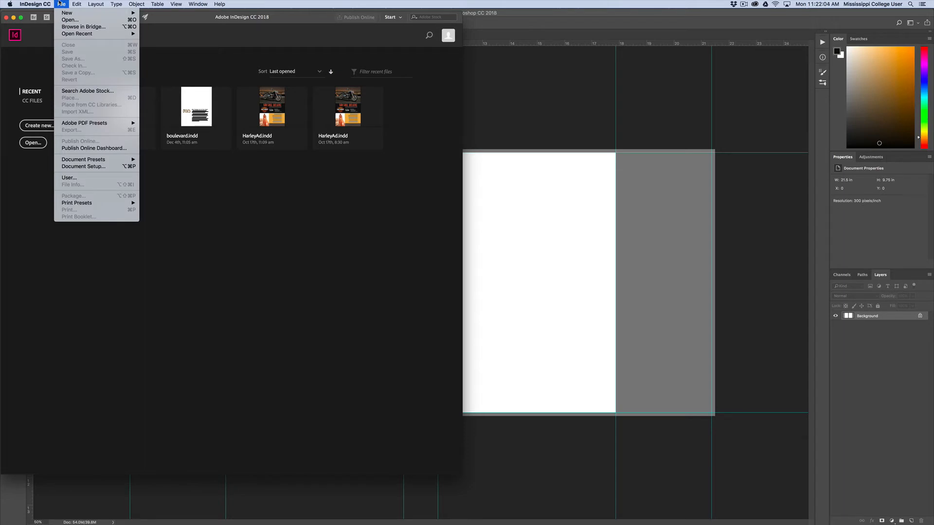
pyautogui.moveTo(87, 14)
pyautogui.click(172, 14)
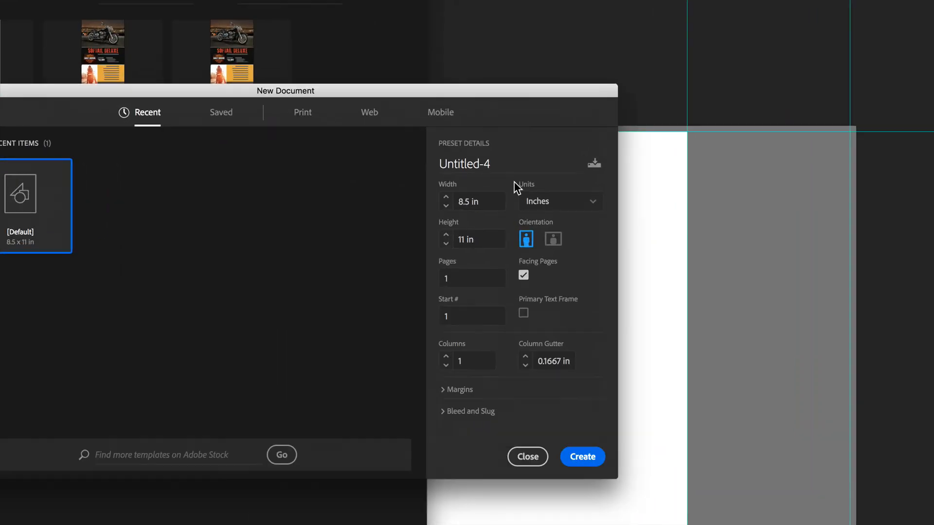
pyautogui.click(501, 191)
pyautogui.tripleClick(494, 197)
pyautogui.write('21')
pyautogui.click(489, 241)
pyautogui.tripleClick(488, 241)
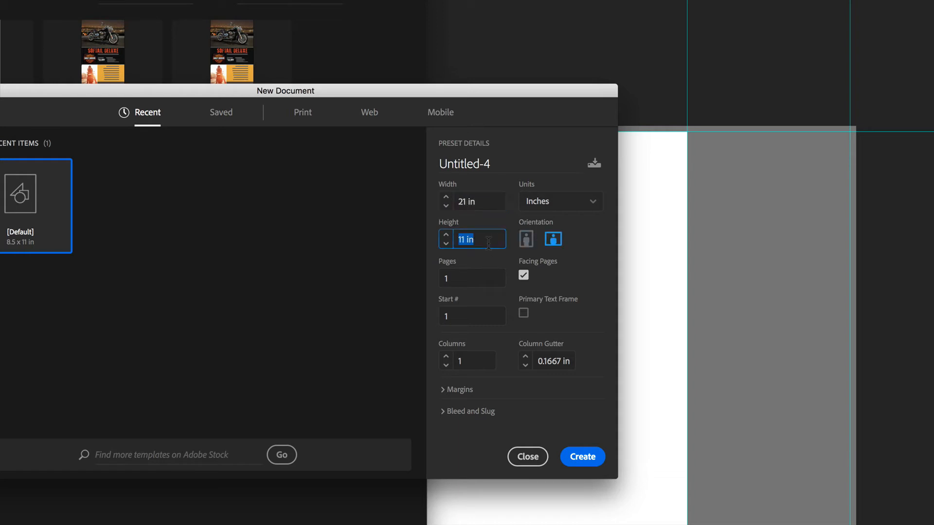
pyautogui.write('9.5')
pyautogui.press('Tab')
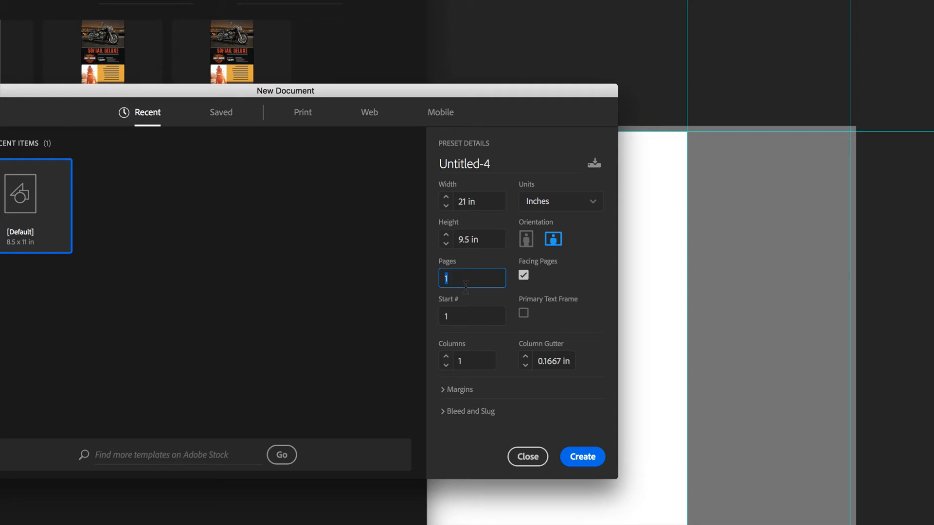
# Turn off facing pages, set the bleed to 0.125 in on all sides, and create the document
pyautogui.click(524, 275)
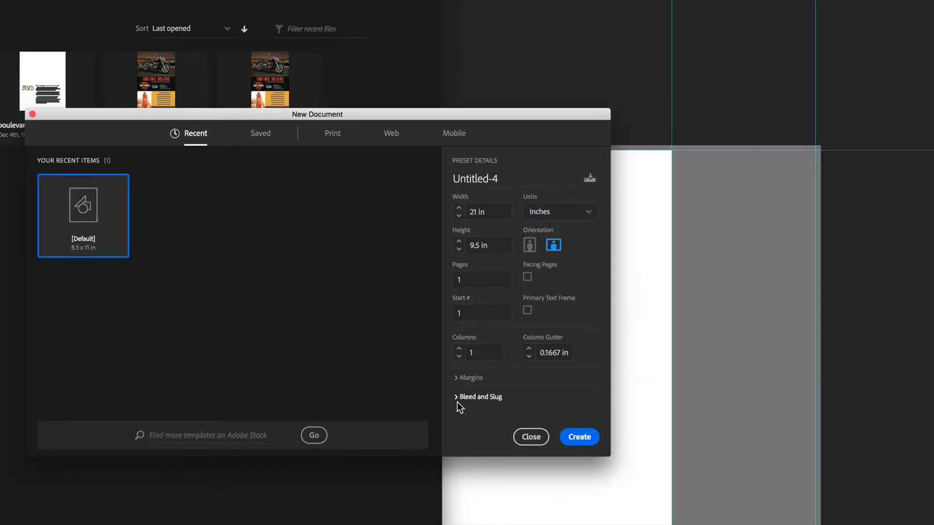
pyautogui.click(457, 398)
pyautogui.click(489, 304)
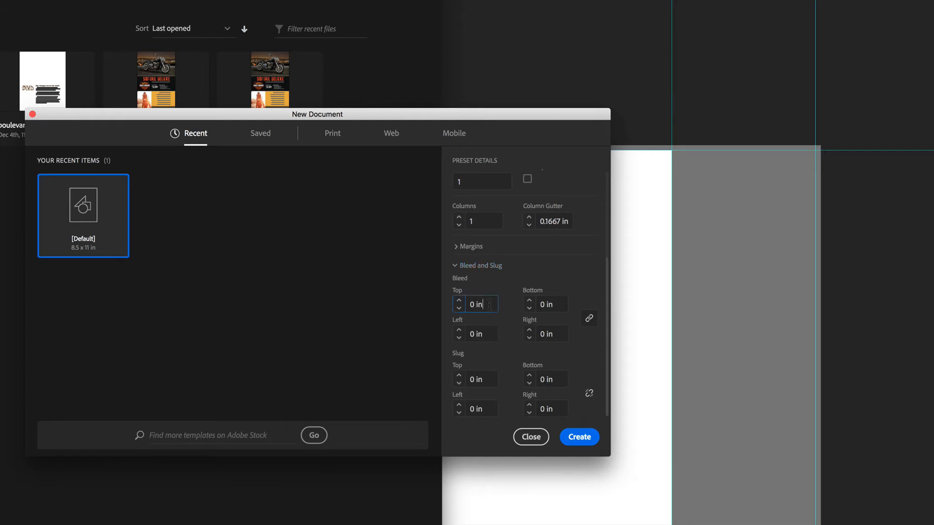
pyautogui.write('.125')
pyautogui.press('Tab')
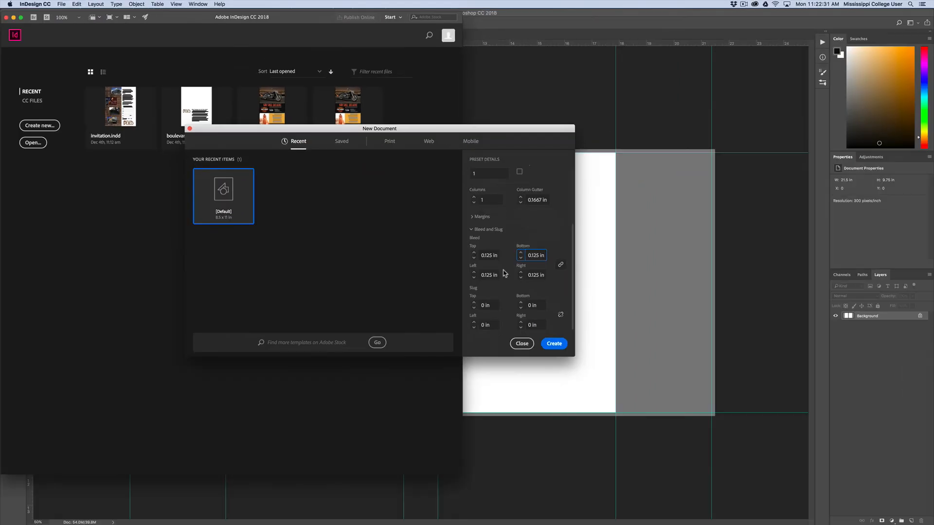
pyautogui.click(553, 344)
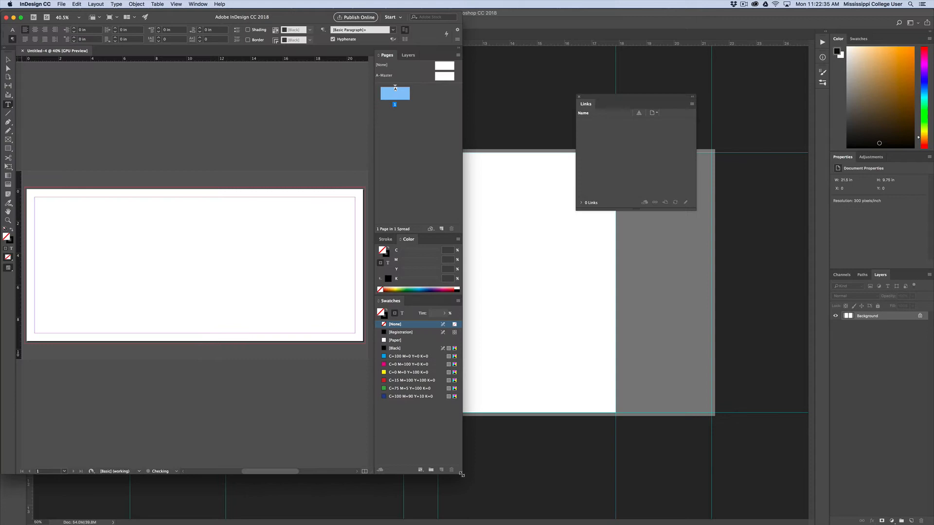
# Clear the workspace around the page and draw a 21.25 by 9.75 in rectangle frame reaching the bleed edges
pyautogui.moveTo(461, 474); pyautogui.dragTo(842, 489)
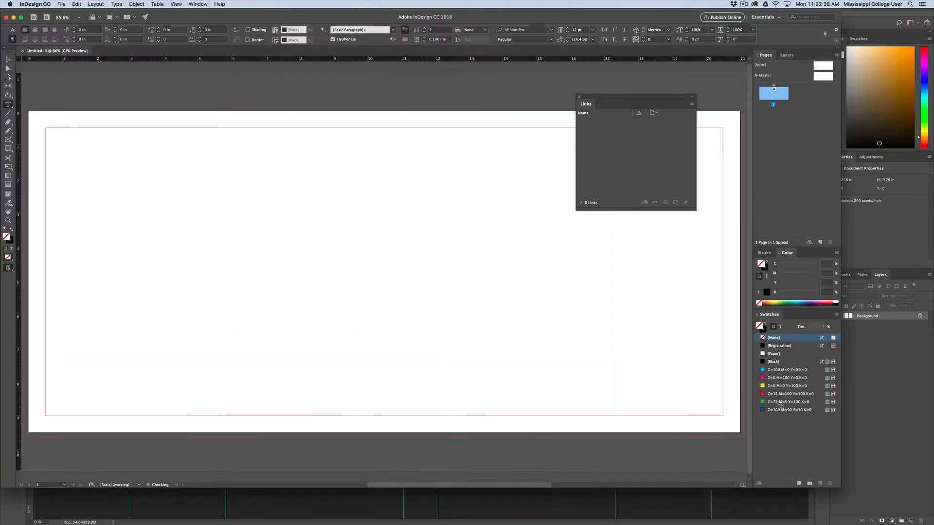
pyautogui.click(579, 96)
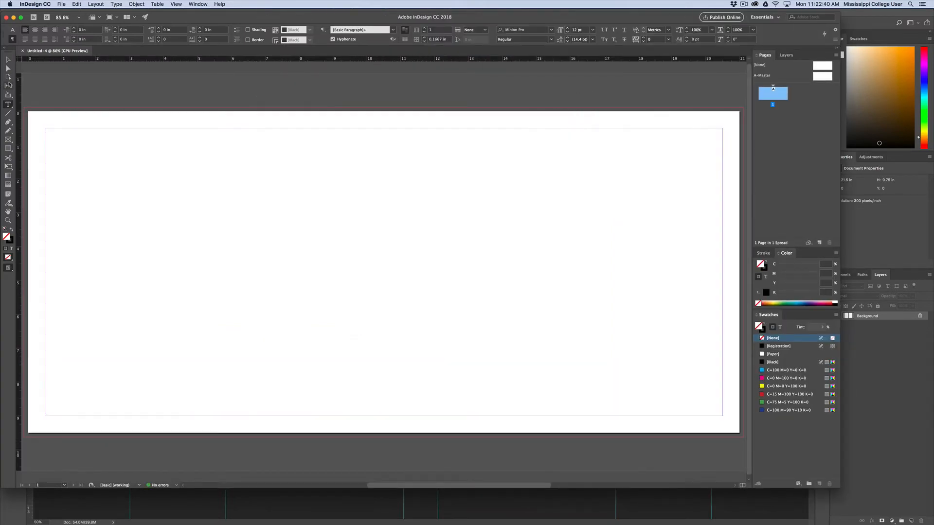
pyautogui.click(7, 59)
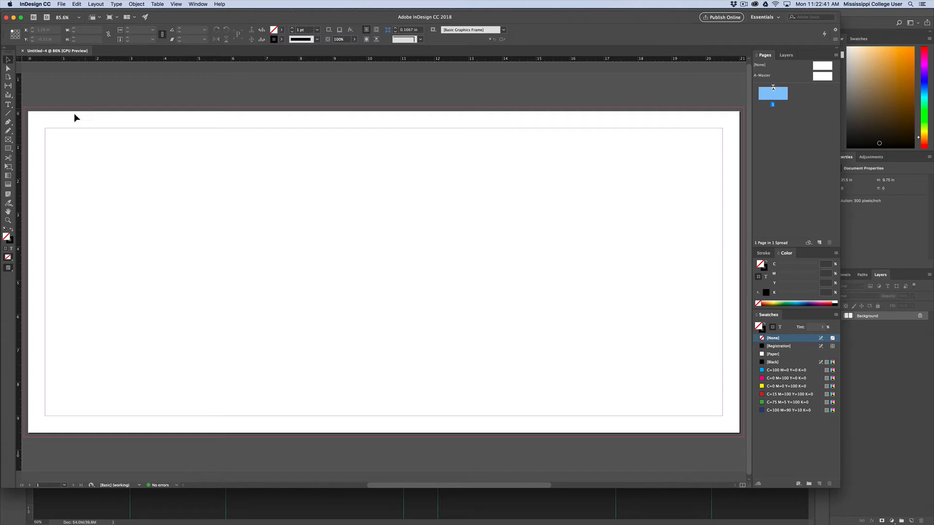
pyautogui.click(9, 140)
pyautogui.moveTo(24, 107); pyautogui.dragTo(743, 437)
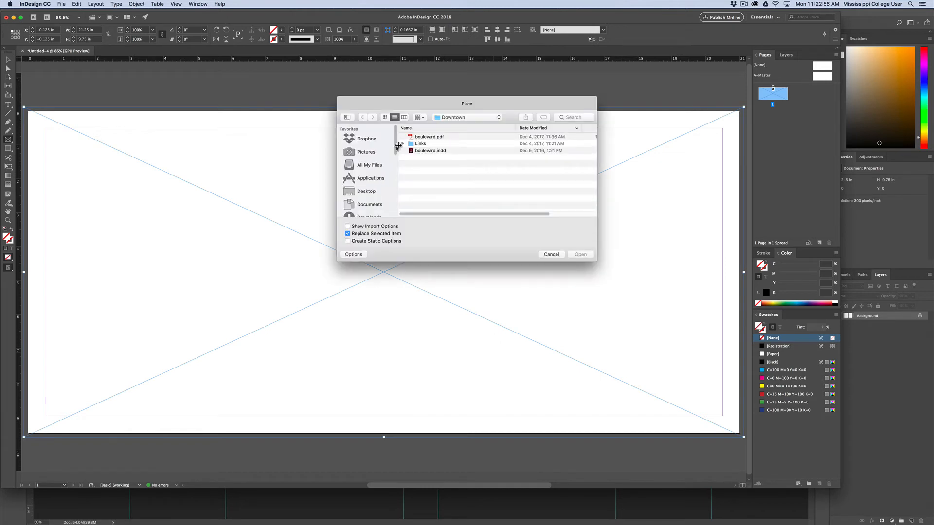
# Place IVeyCover.psd from the Desktop into the full-bleed frame
pyautogui.click(364, 191)
pyautogui.click(429, 137)
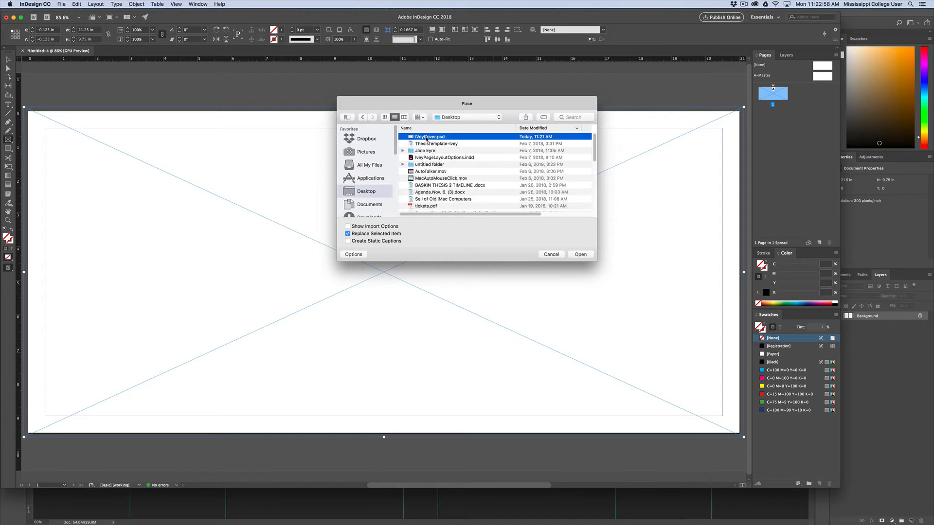
pyautogui.press('Return')
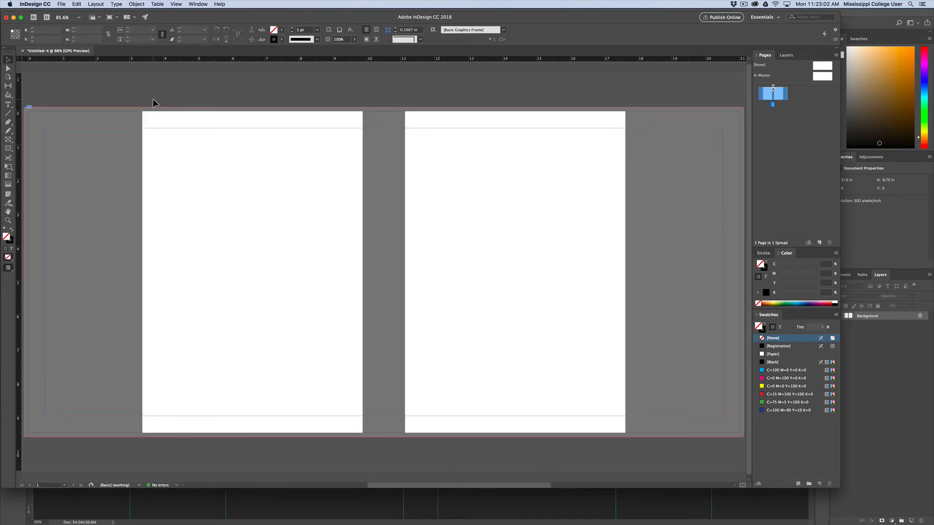
pyautogui.click(744, 4)
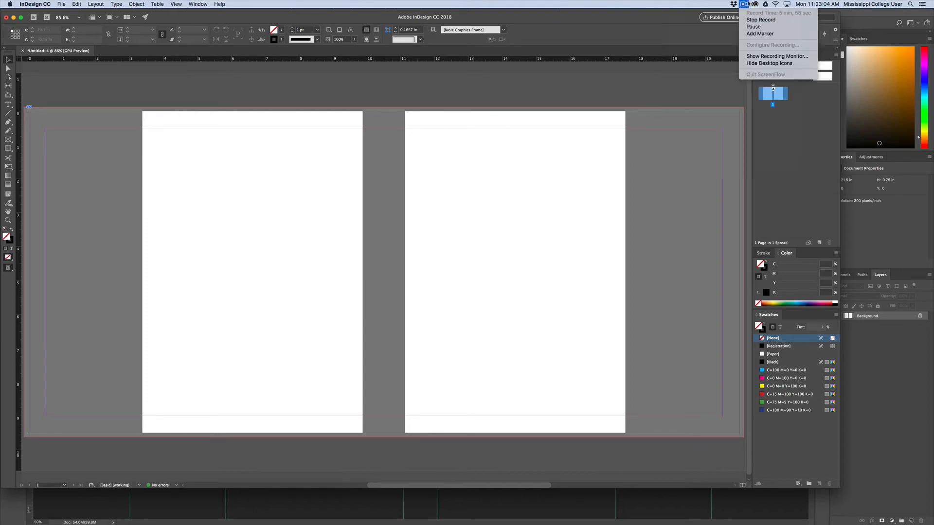
pyautogui.click(754, 27)
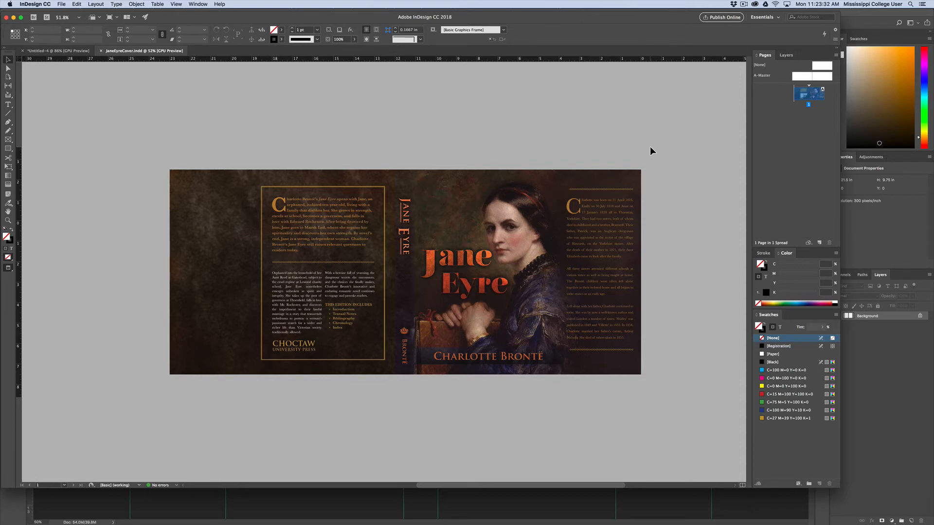
# Examine the finished Jane Eyre cover up close and leave preview mode to show its frames and bleed area
pyautogui.press('super+equal')
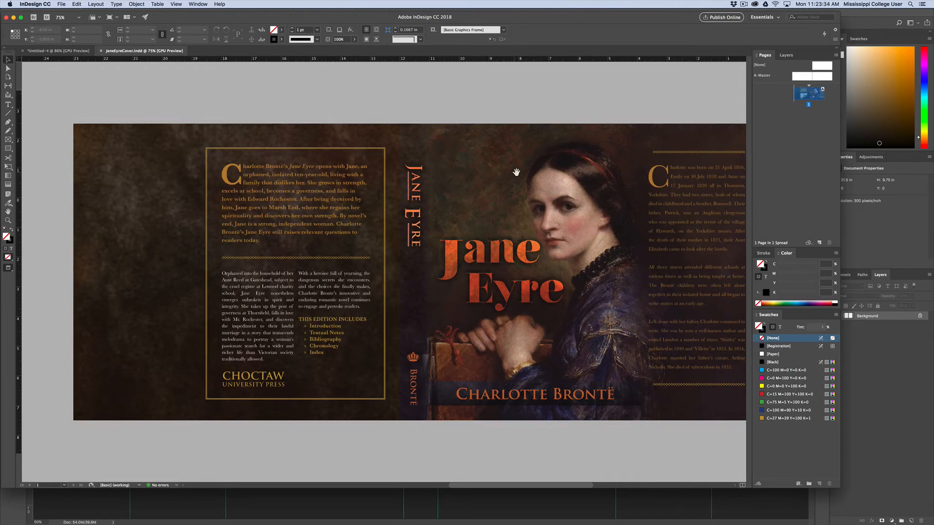
pyautogui.hscroll(3, 501, 170)
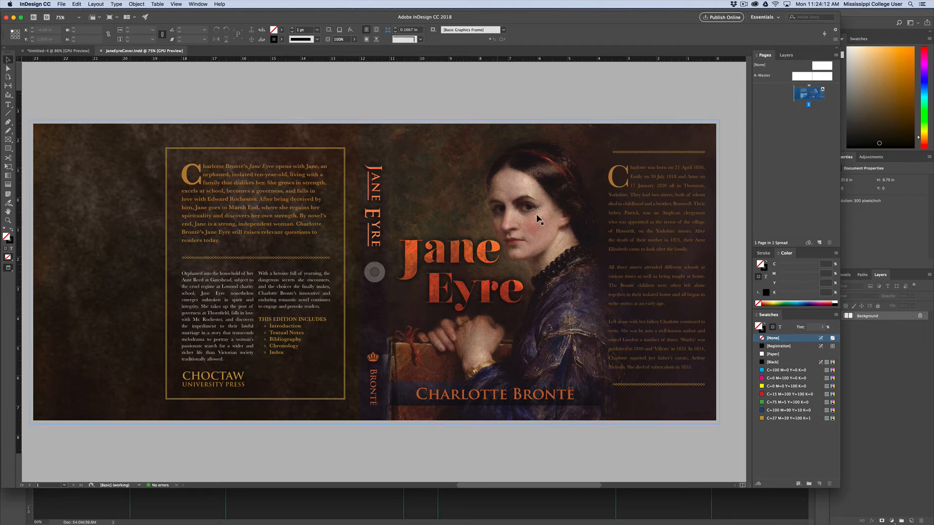
pyautogui.press('w')
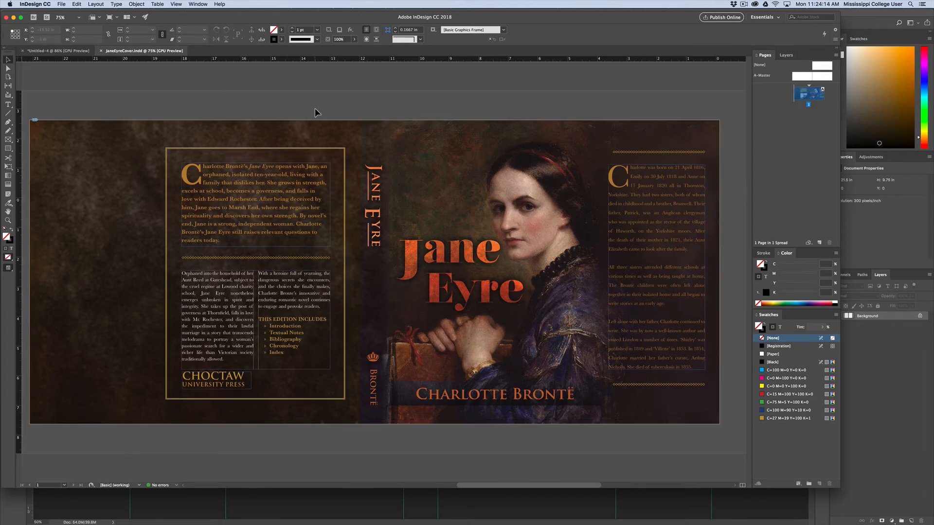
# Export the Jane Eyre cover as JaneEyreCover.pdf in Adobe PDF (Print) format with all printer's marks and the document bleed settings
pyautogui.click(60, 4)
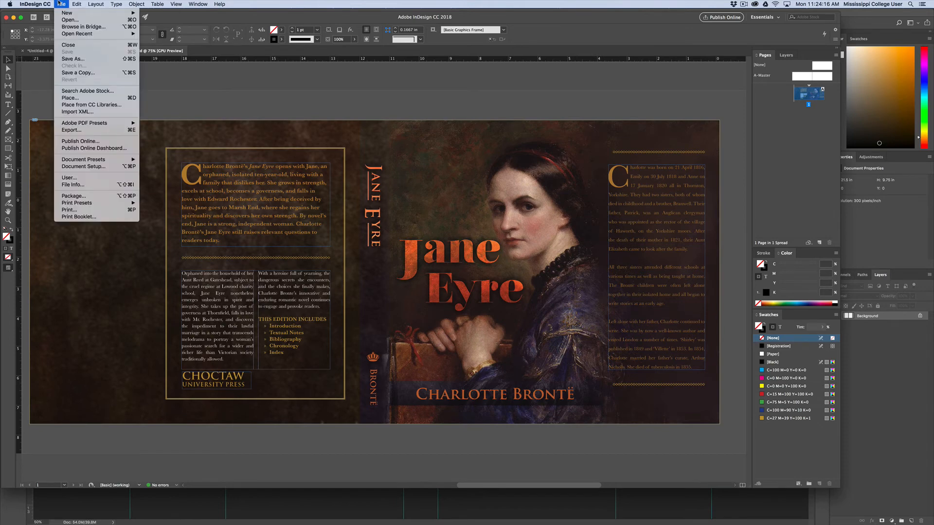
pyautogui.click(96, 130)
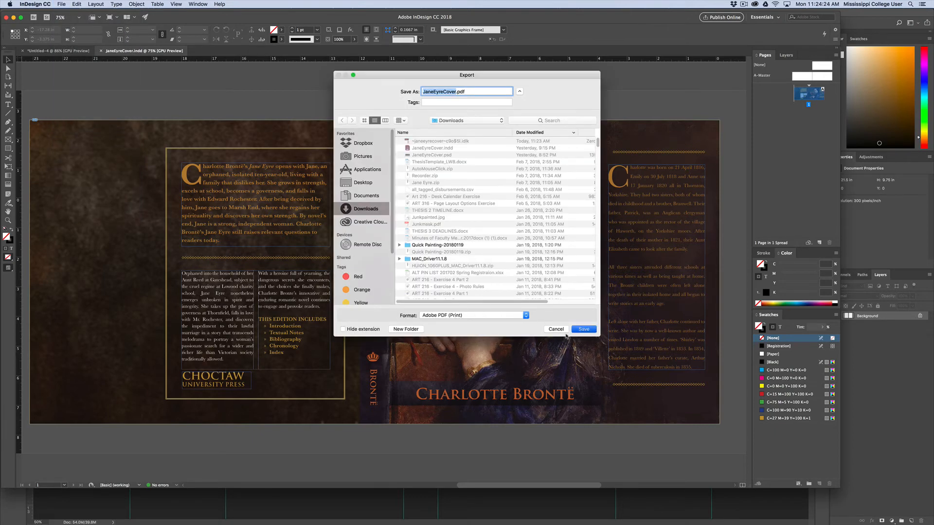
pyautogui.press('Return')
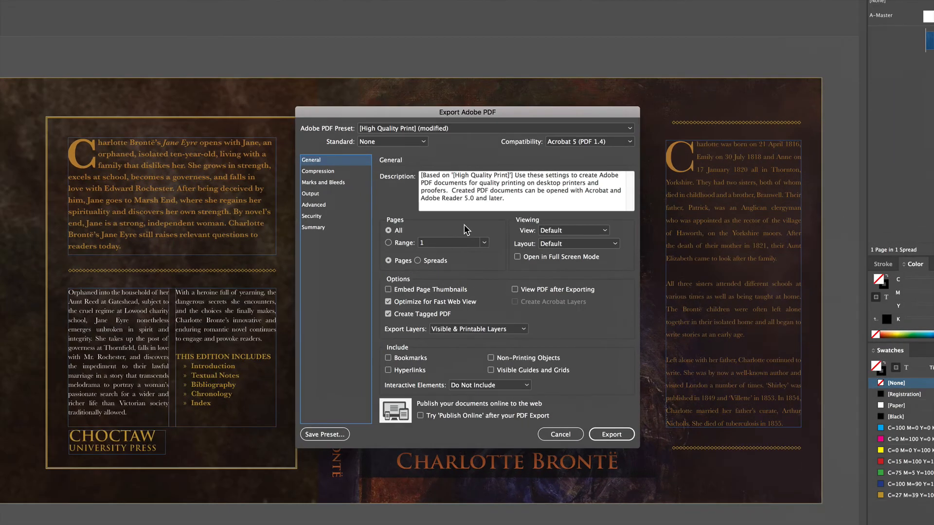
pyautogui.click(331, 182)
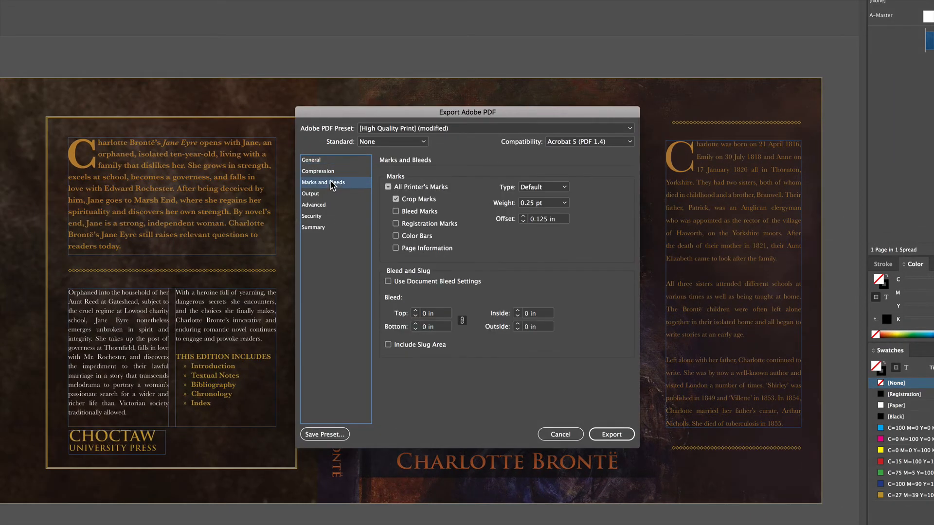
pyautogui.click(388, 187)
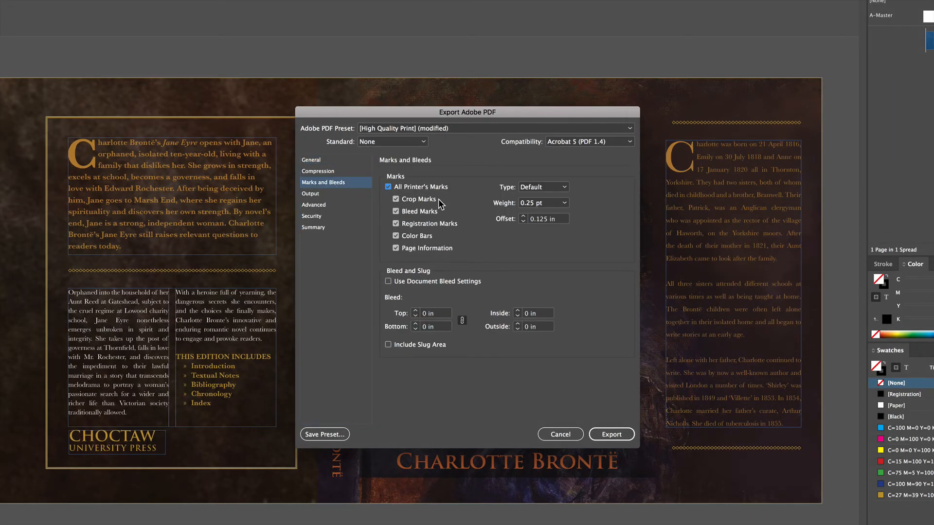
pyautogui.click(388, 281)
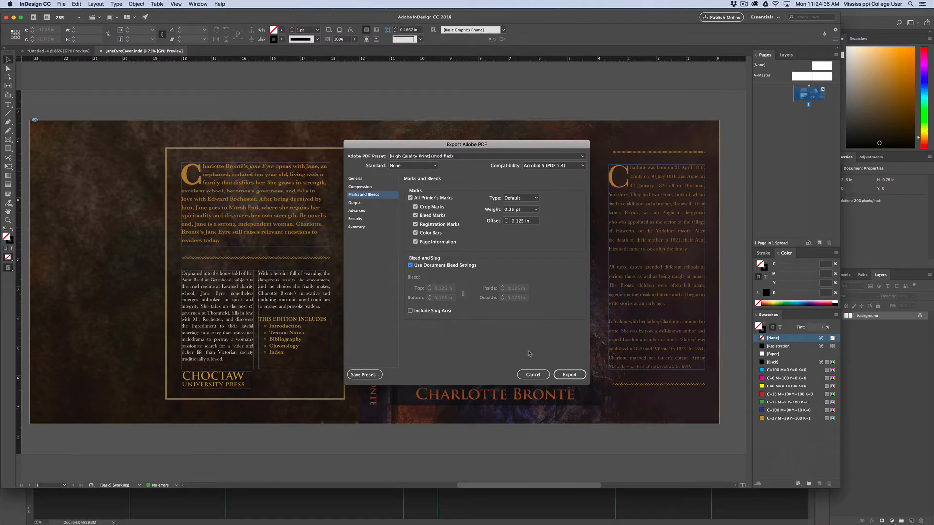
pyautogui.click(568, 375)
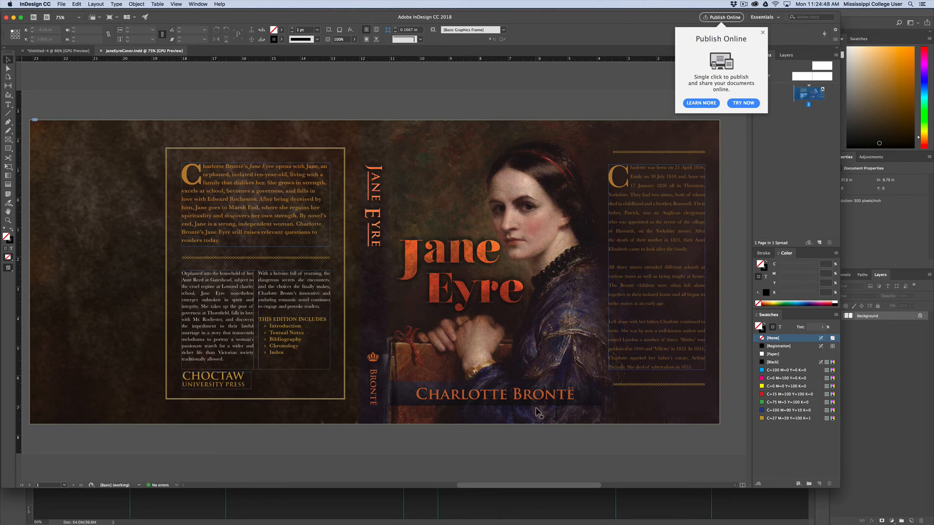
# Switch to Photoshop and create a new 6 by 9 inch document at 300 pixels per inch
pyautogui.click(520, 509)
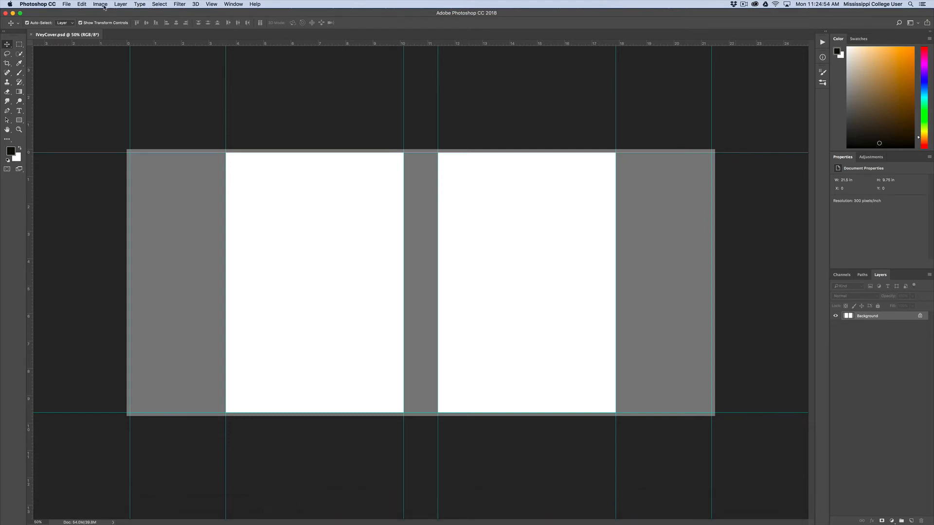
pyautogui.click(67, 4)
pyautogui.click(360, 101)
pyautogui.press('super+n')
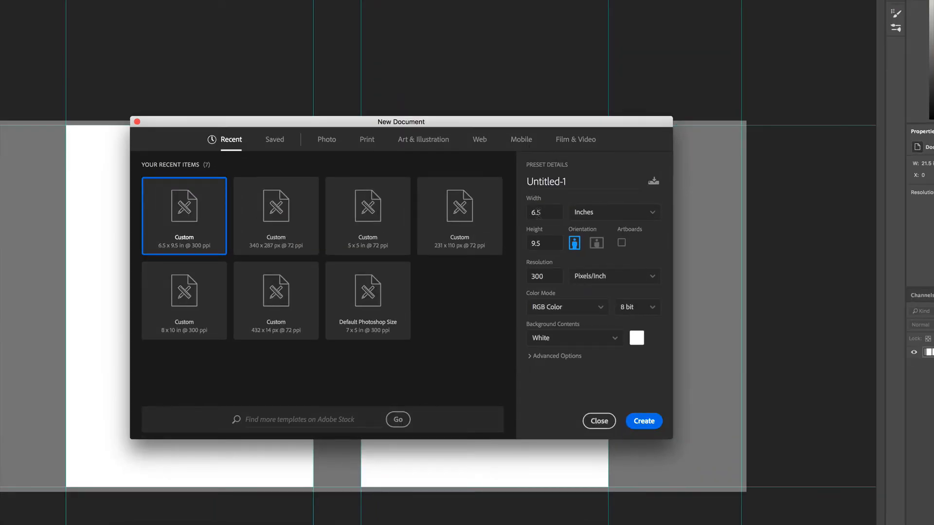
pyautogui.doubleClick(563, 215)
pyautogui.write('6')
pyautogui.doubleClick(552, 242)
pyautogui.write('9')
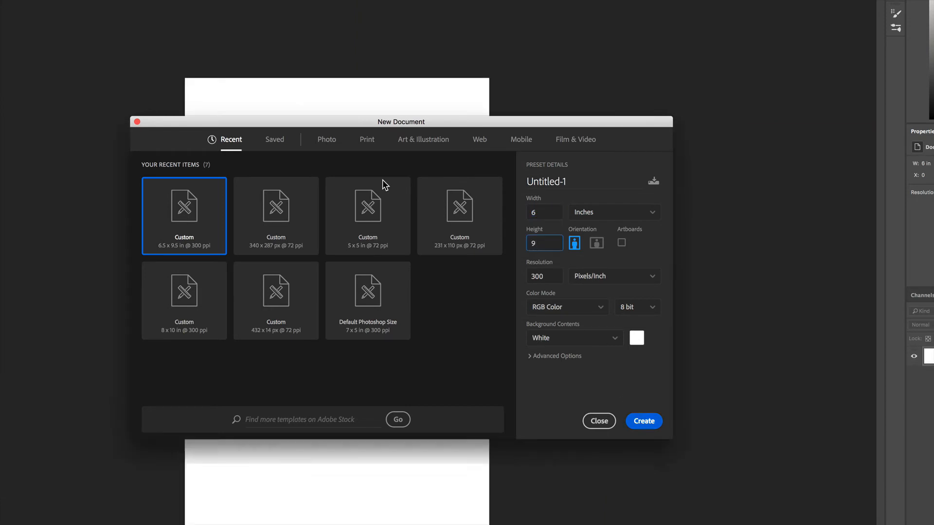
pyautogui.press('Return')
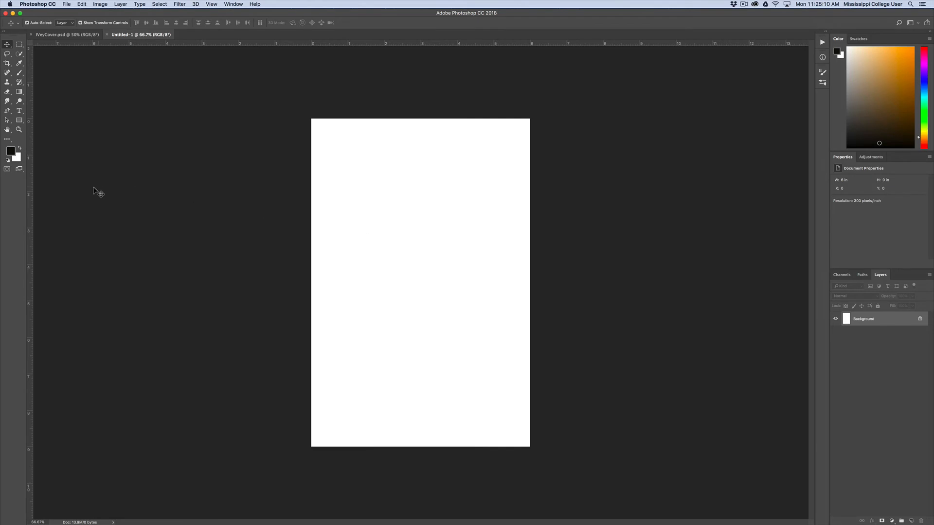
# Place guides along all four edges of the blank page
pyautogui.moveTo(30, 187); pyautogui.dragTo(310, 206)
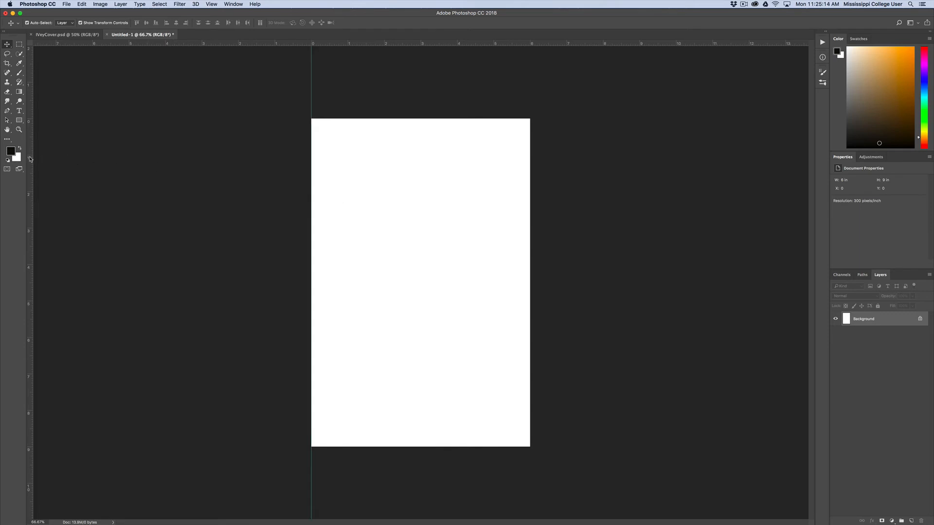
pyautogui.moveTo(31, 159); pyautogui.dragTo(530, 204)
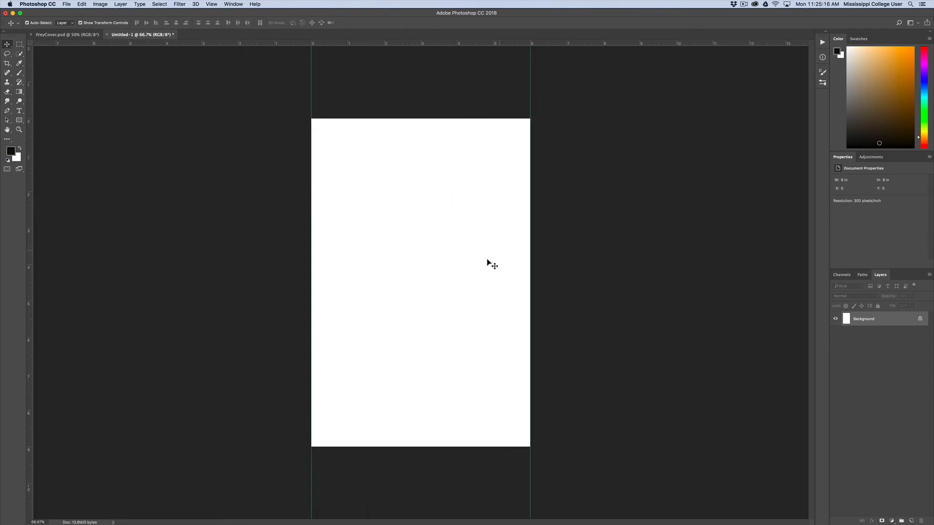
pyautogui.moveTo(161, 42); pyautogui.dragTo(163, 119)
pyautogui.moveTo(209, 44); pyautogui.dragTo(227, 448)
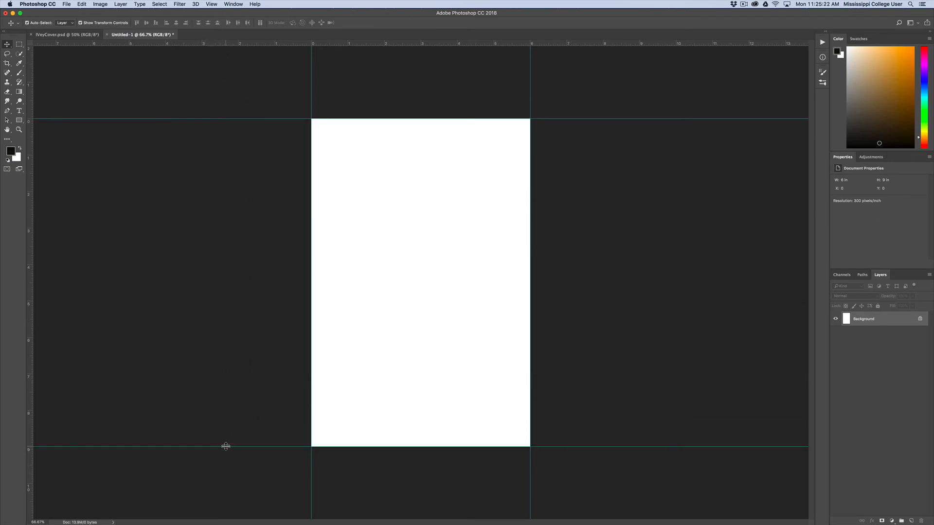
pyautogui.click(744, 5)
pyautogui.click(755, 28)
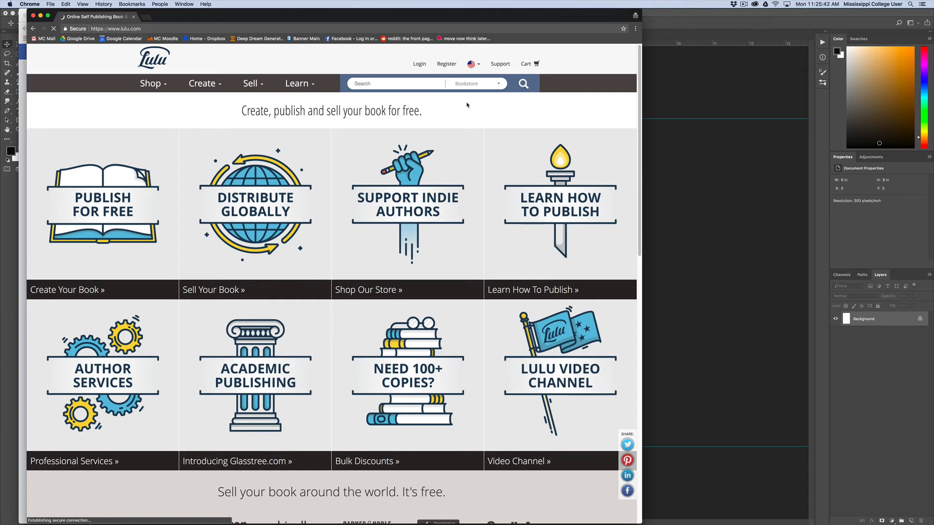
# Dismiss the shipping offer on lulu.com and open the page for creating a print book
pyautogui.moveTo(190, 91)
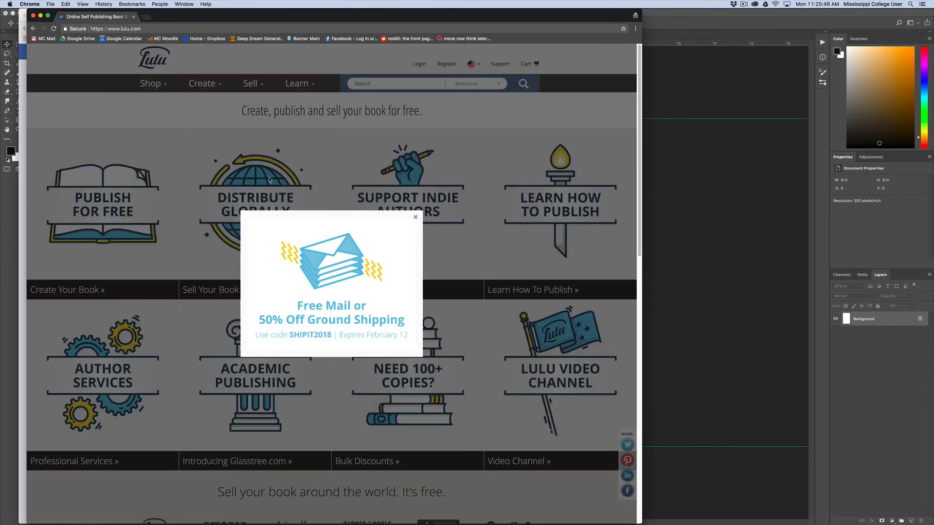
pyautogui.click(415, 217)
pyautogui.moveTo(204, 84)
pyautogui.click(165, 131)
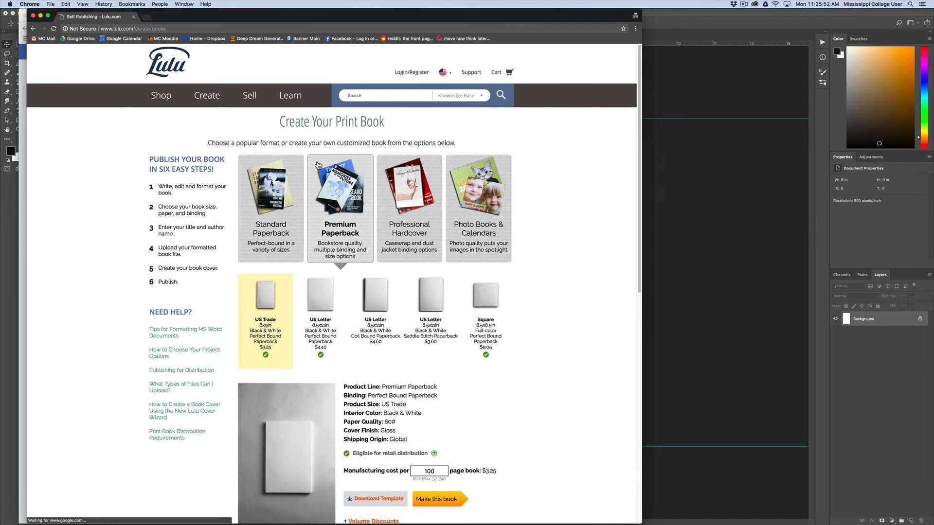
# Set the page count of the 6 x 9 in US Trade premium paperback to 600 and expand its spine measurements
pyautogui.moveTo(300, 207)
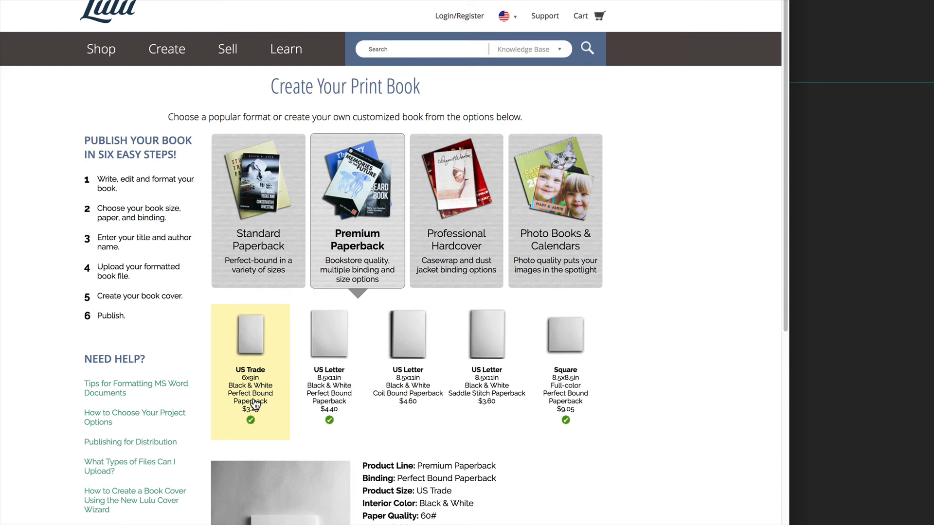
pyautogui.scroll(-5, 253, 403)
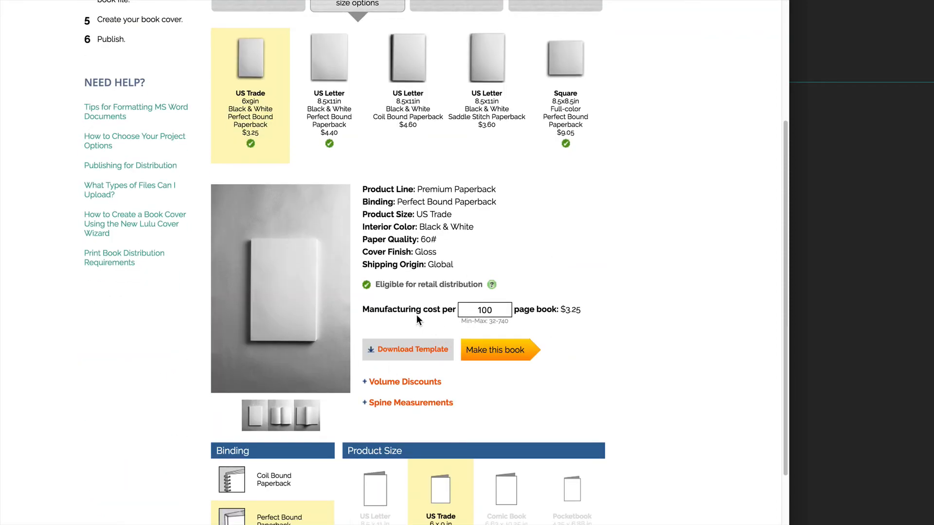
pyautogui.doubleClick(506, 311)
pyautogui.write('600')
pyautogui.click(365, 408)
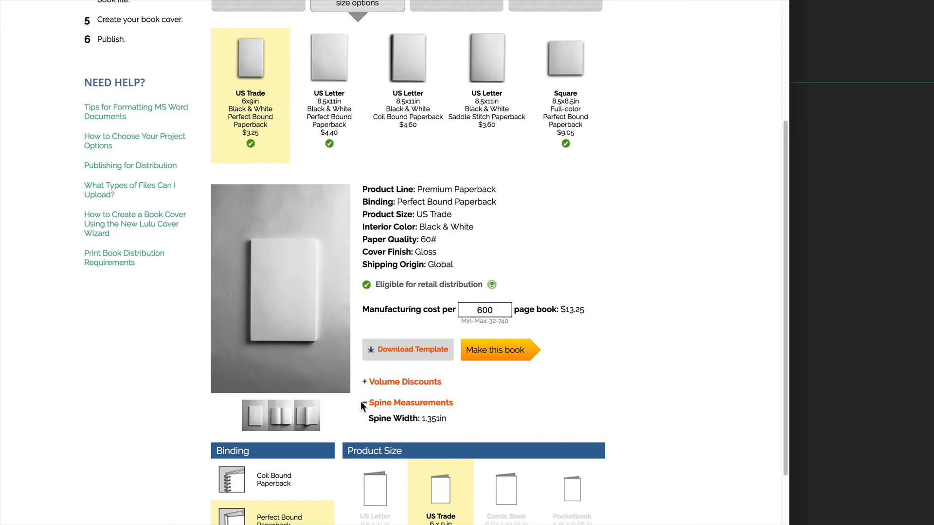
pyautogui.scroll(-2, 535, 404)
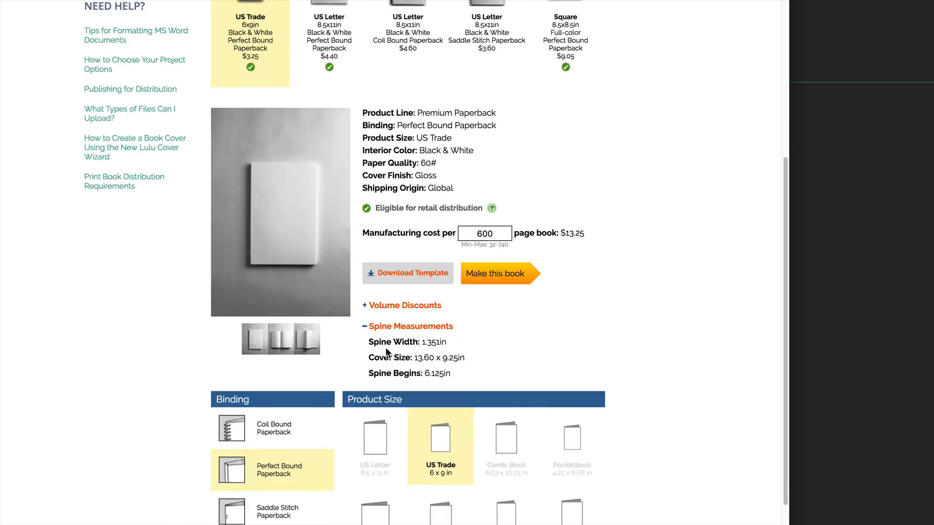
# Highlight the spine width value in the book's spine measurements to read it
pyautogui.doubleClick(427, 345)
pyautogui.click(426, 345)
pyautogui.moveTo(422, 344); pyautogui.dragTo(439, 343)
pyautogui.click(425, 343)
pyautogui.moveTo(422, 343); pyautogui.dragTo(439, 344)
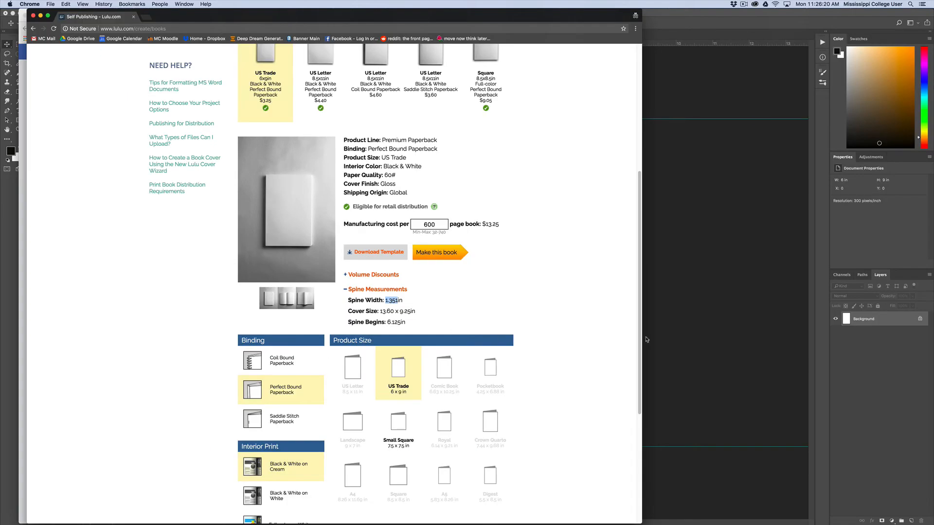
# Back in Photoshop, extend the canvas leftward by 1.351 inches in gray for the spine and place a guide on its outer edge
pyautogui.click(753, 342)
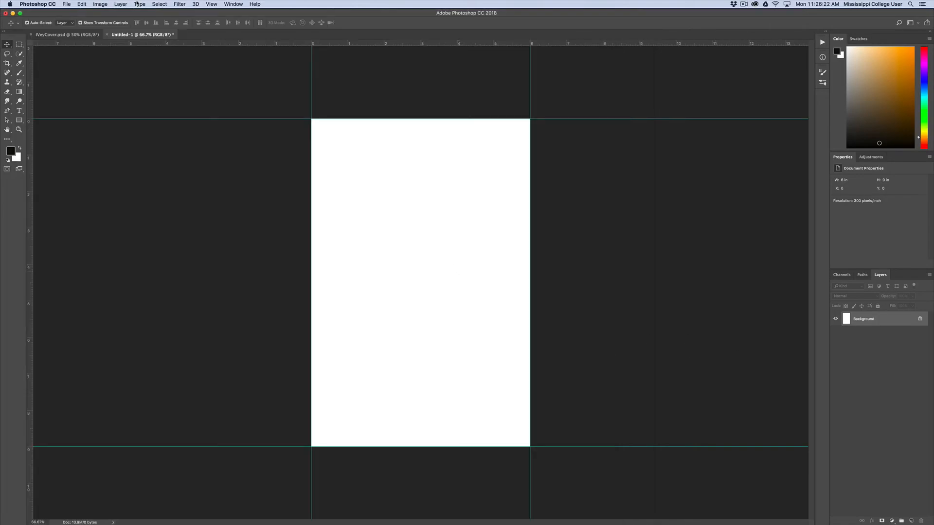
pyautogui.click(98, 3)
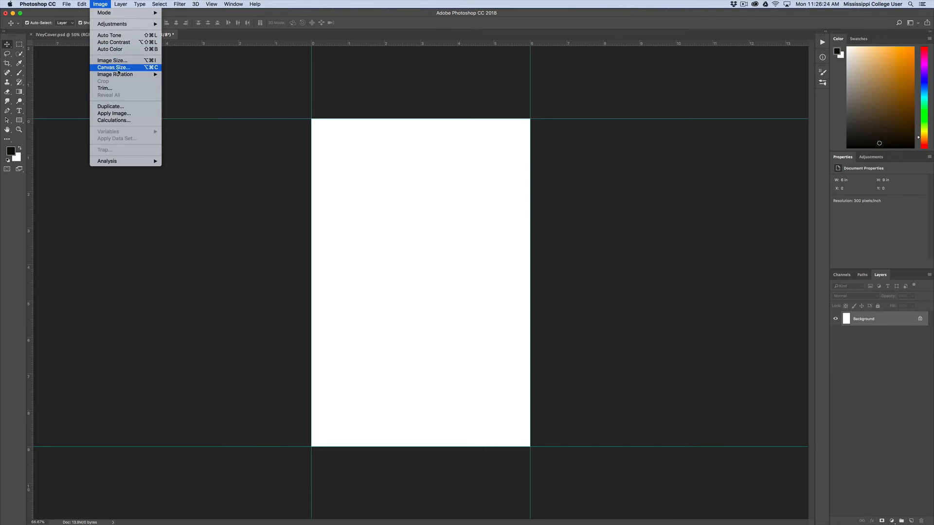
pyautogui.click(112, 68)
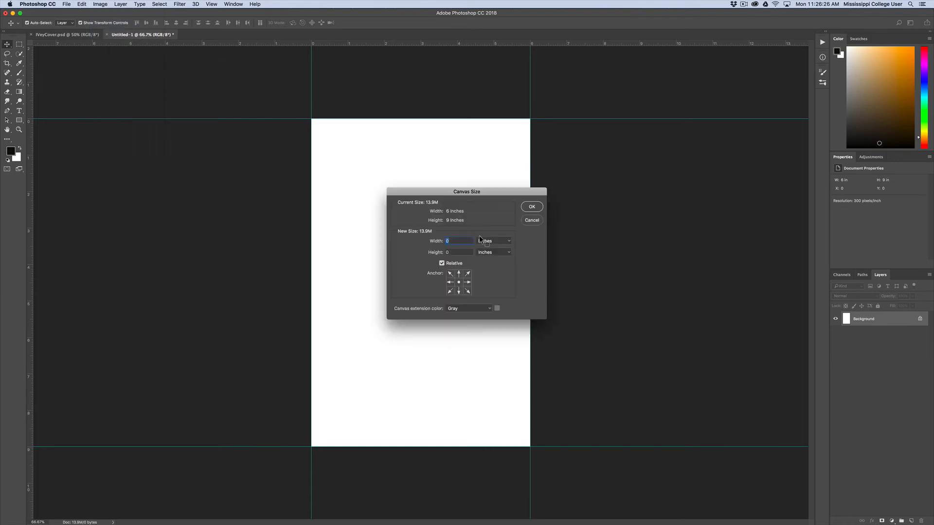
pyautogui.write('1.351')
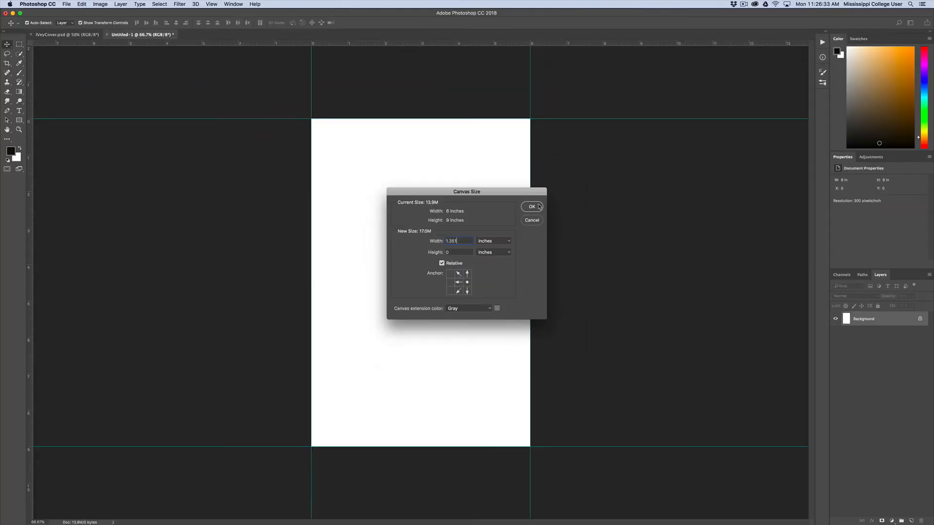
pyautogui.click(553, 194)
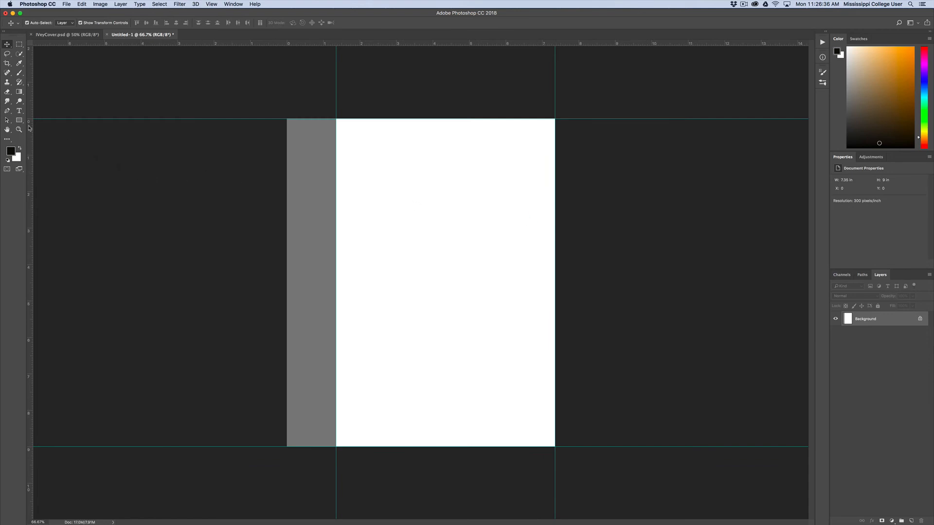
pyautogui.moveTo(29, 127); pyautogui.dragTo(286, 184)
# Extend the canvas leftward by another 6 inches in white to form the back cover
pyautogui.click(81, 4)
pyautogui.moveTo(158, 4)
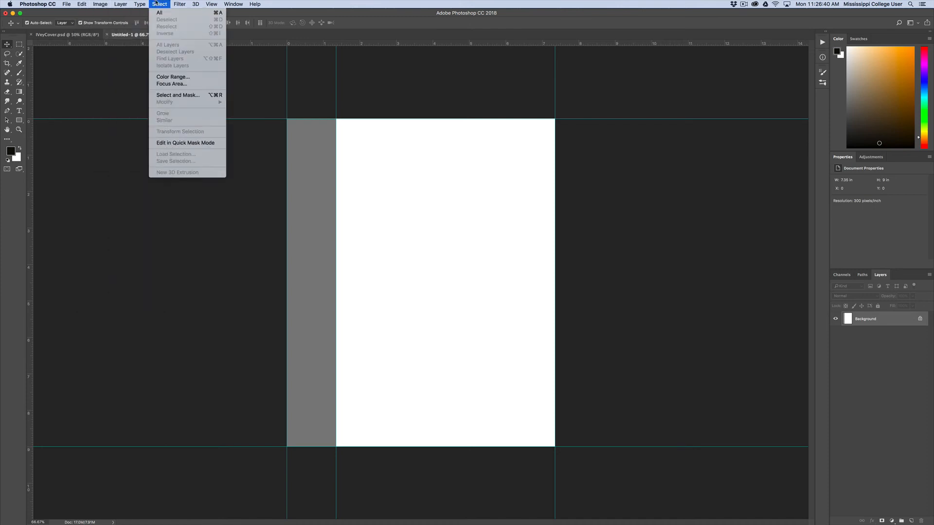
pyautogui.moveTo(117, 4)
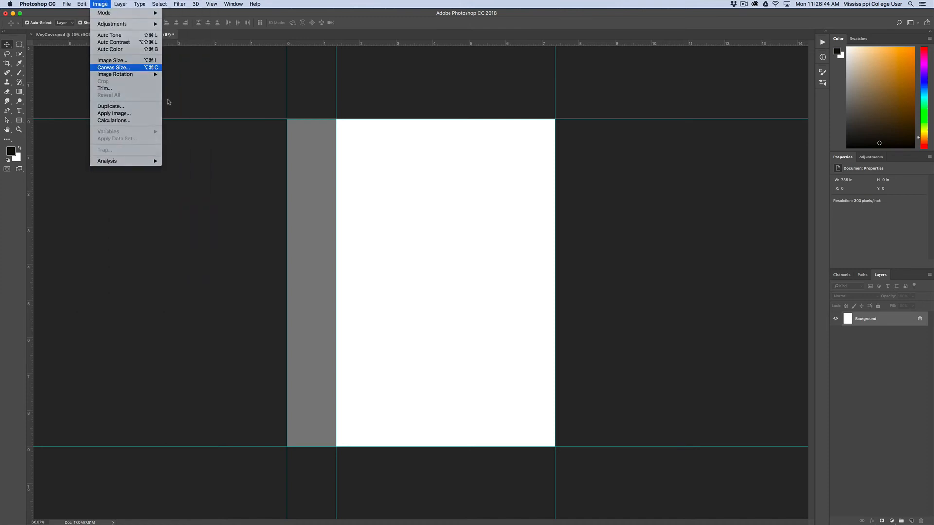
pyautogui.click(113, 67)
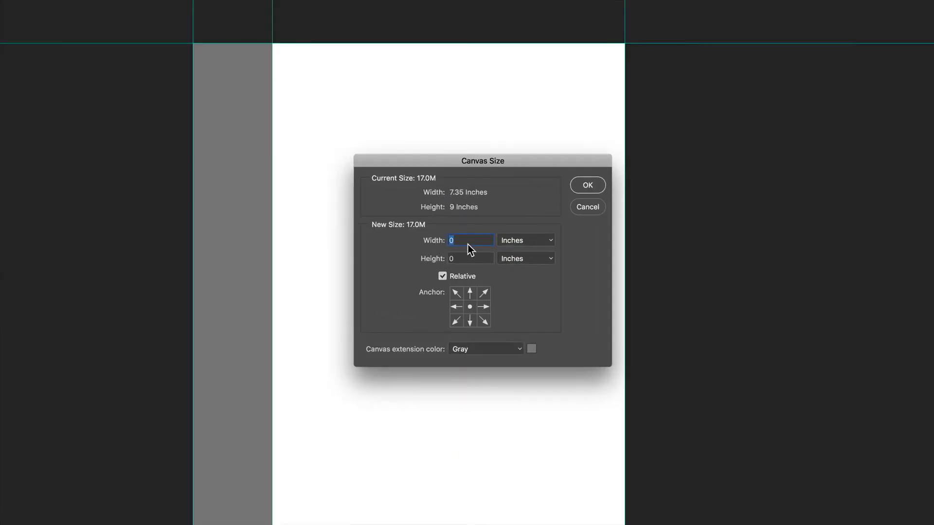
pyautogui.write('6')
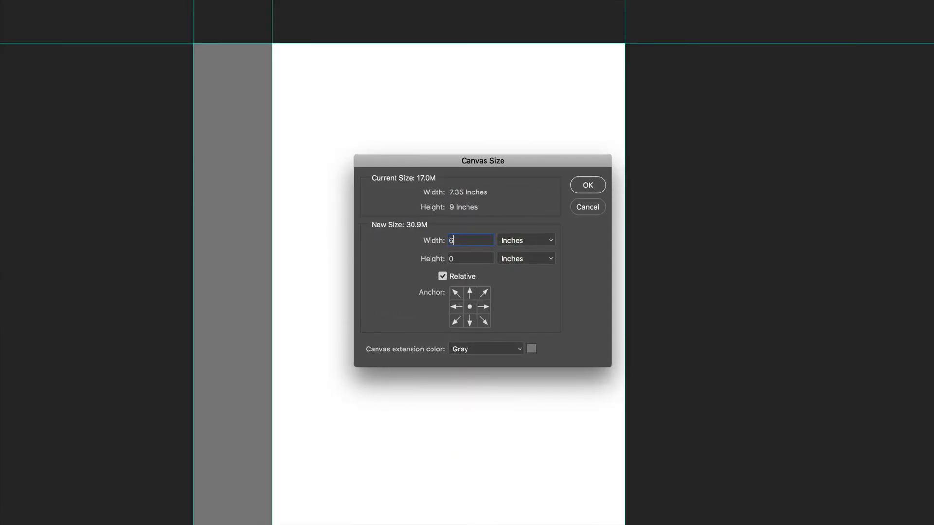
pyautogui.click(484, 307)
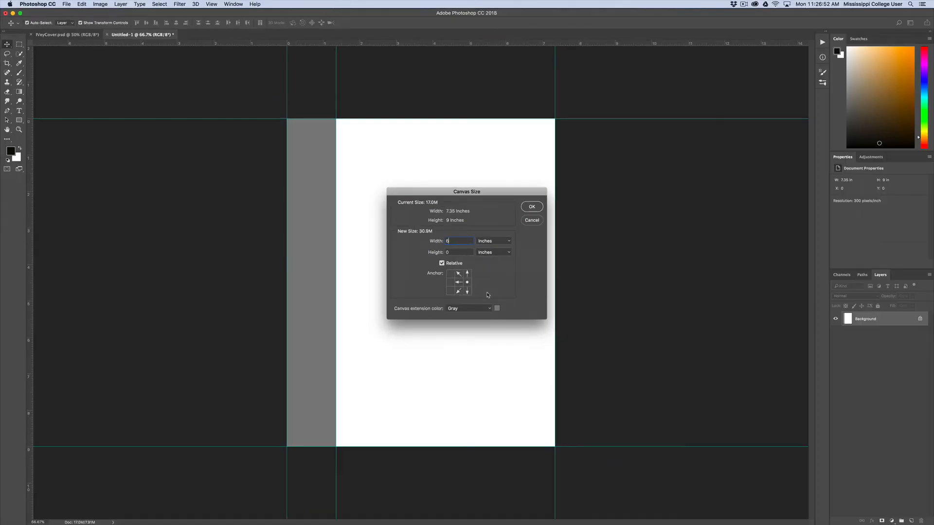
pyautogui.click(495, 348)
pyautogui.click(467, 296)
pyautogui.click(532, 206)
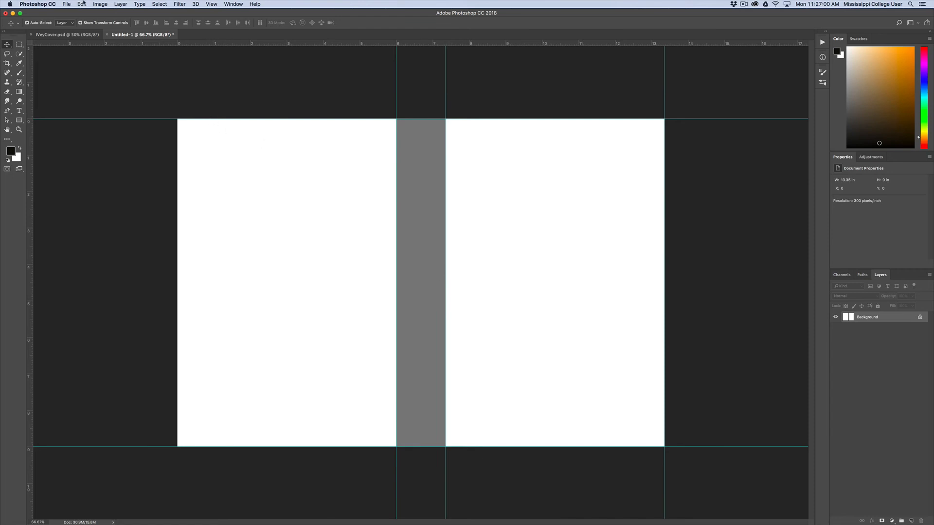
# Enlarge the canvas by 0.25 inches in both width and height around the center with a gray extension for bleed
pyautogui.click(100, 4)
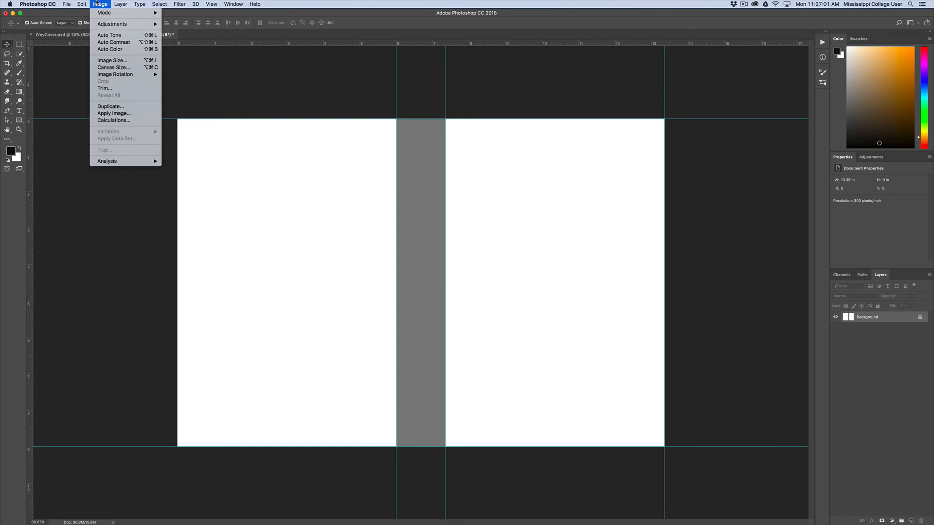
pyautogui.click(113, 67)
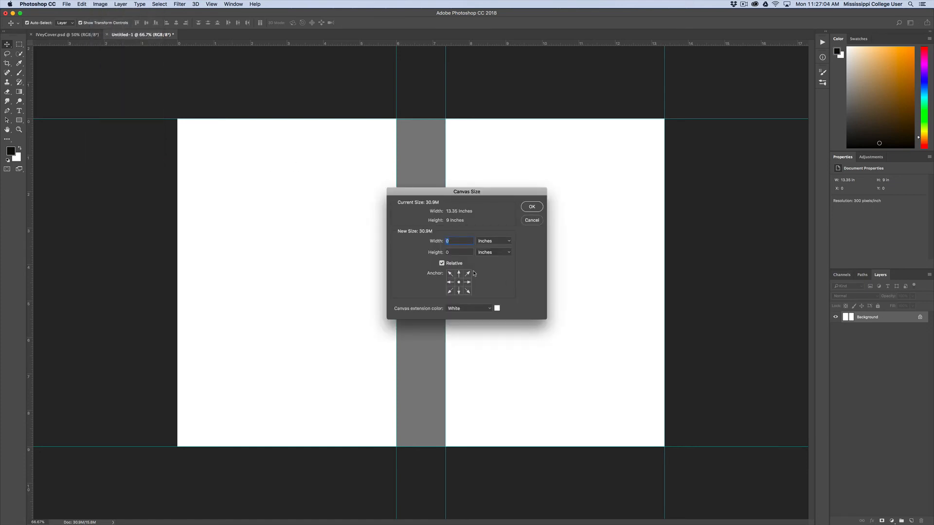
pyautogui.write('.25')
pyautogui.press('Tab')
pyautogui.write('.2')
pyautogui.click(484, 312)
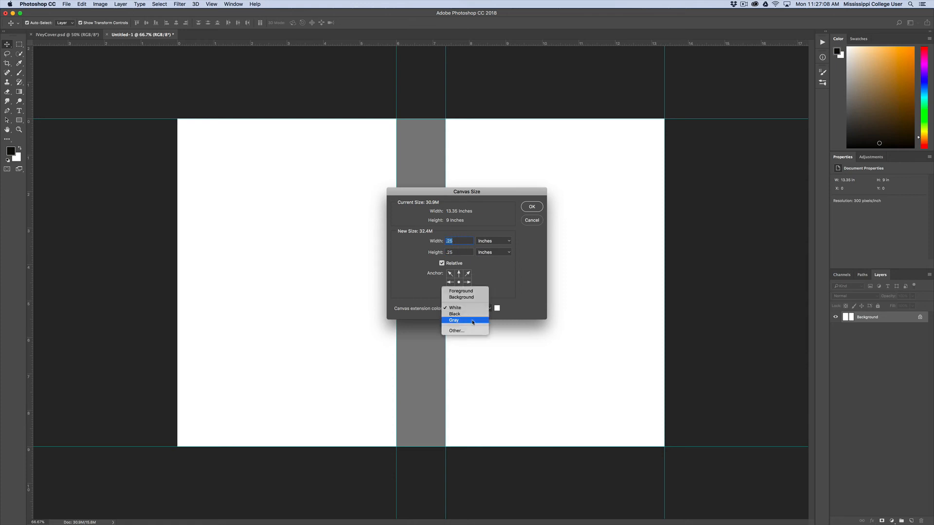
pyautogui.click(455, 320)
pyautogui.click(527, 210)
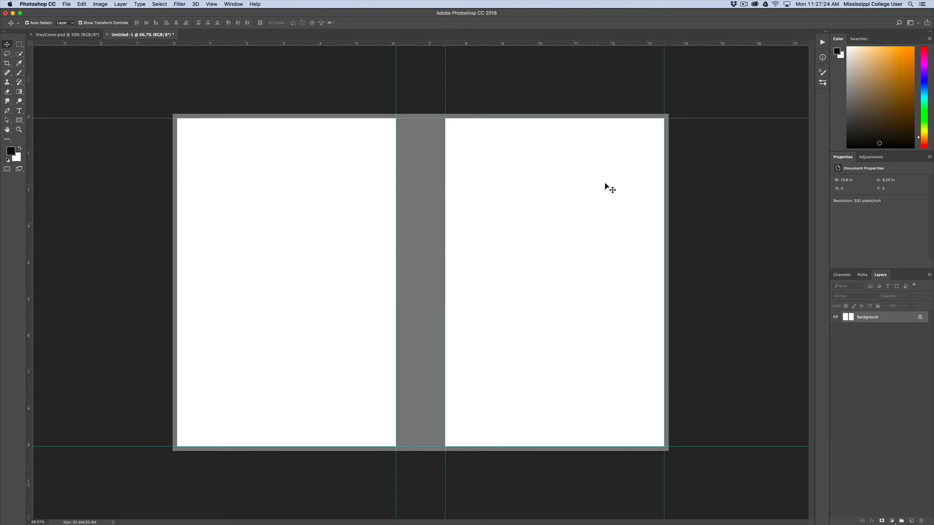
# Open the recent file JaneEyreCover.psd and dismiss its missing fonts dialog without resolving the fonts
pyautogui.click(64, 4)
pyautogui.moveTo(85, 40)
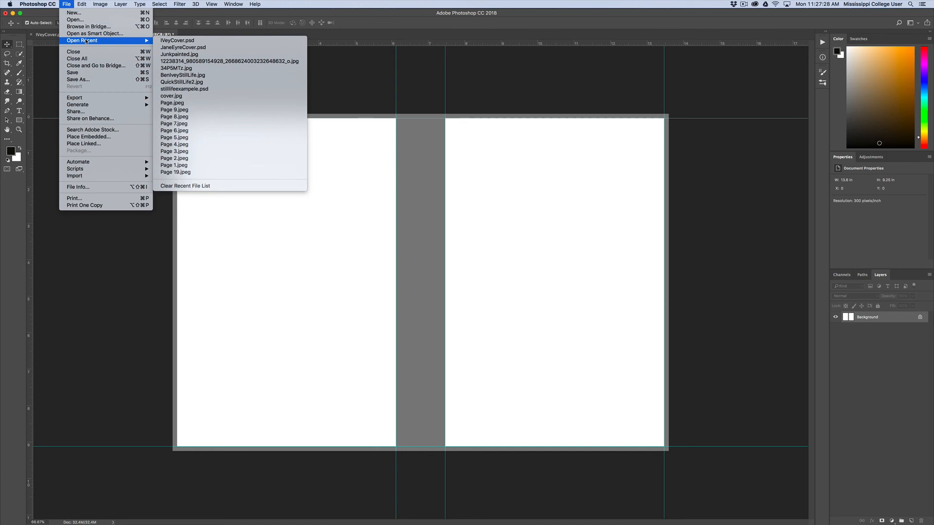
pyautogui.click(220, 54)
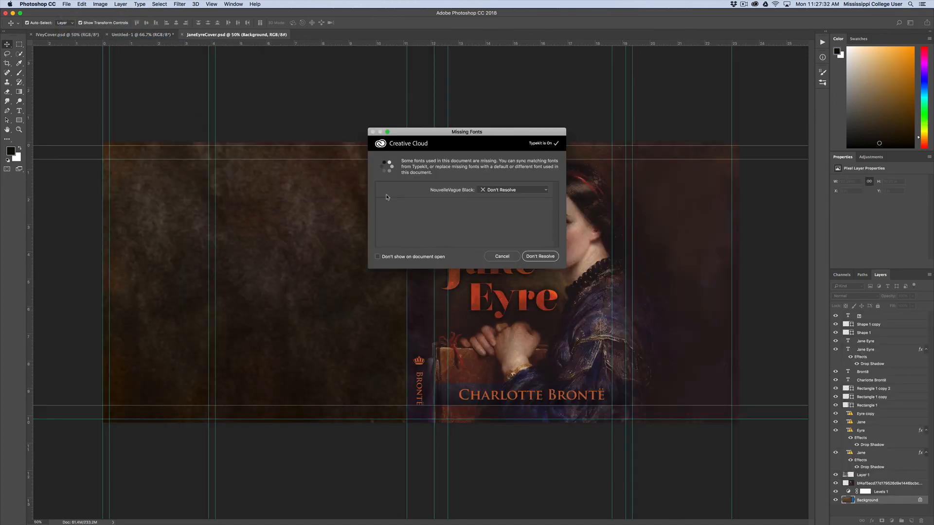
pyautogui.click(502, 257)
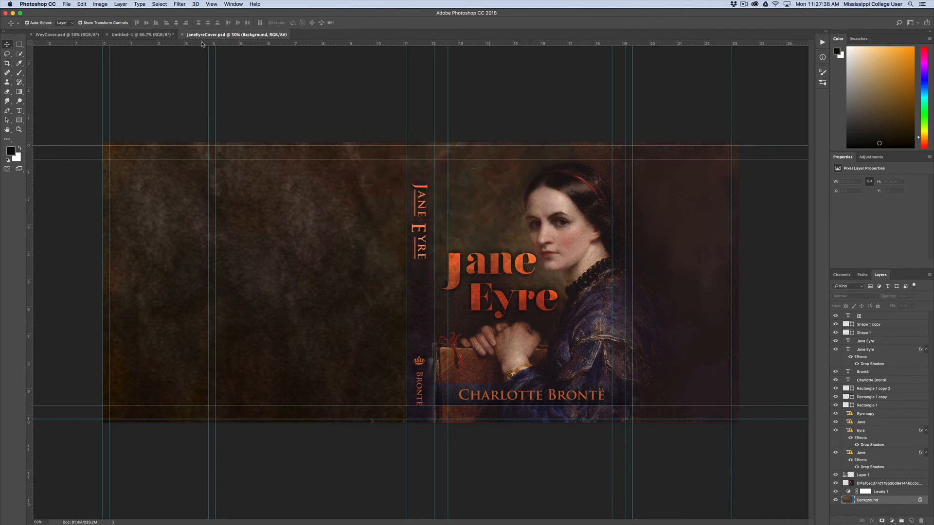
# Float the JaneEyreCover.psd document in its own window and copy all of its layers into the Untitled-1 paperback template
pyautogui.moveTo(207, 35); pyautogui.dragTo(141, 219)
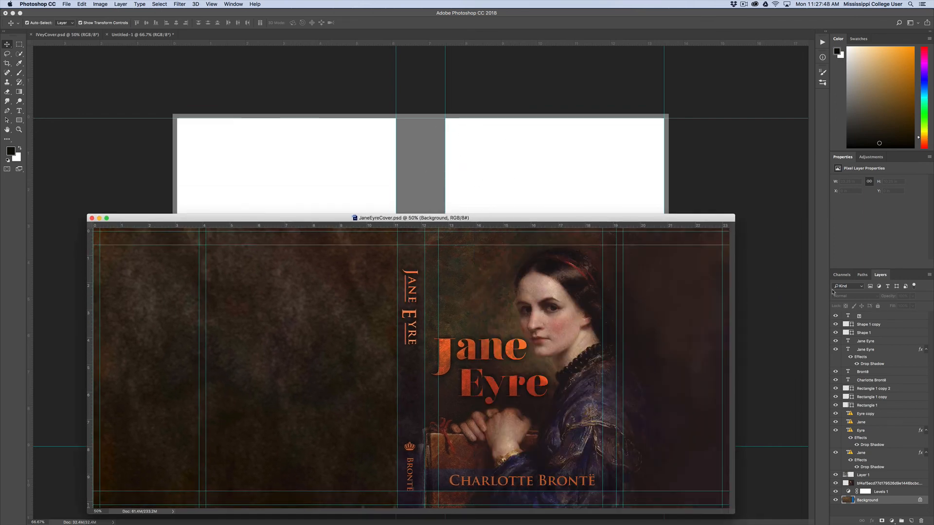
pyautogui.click(897, 317)
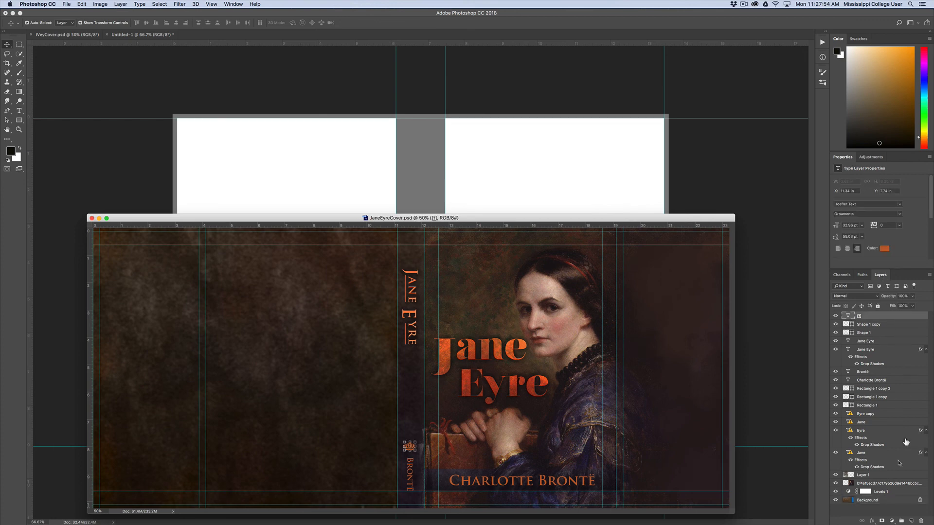
pyautogui.keyDown('shift'); pyautogui.click(903, 501); pyautogui.keyUp('shift')
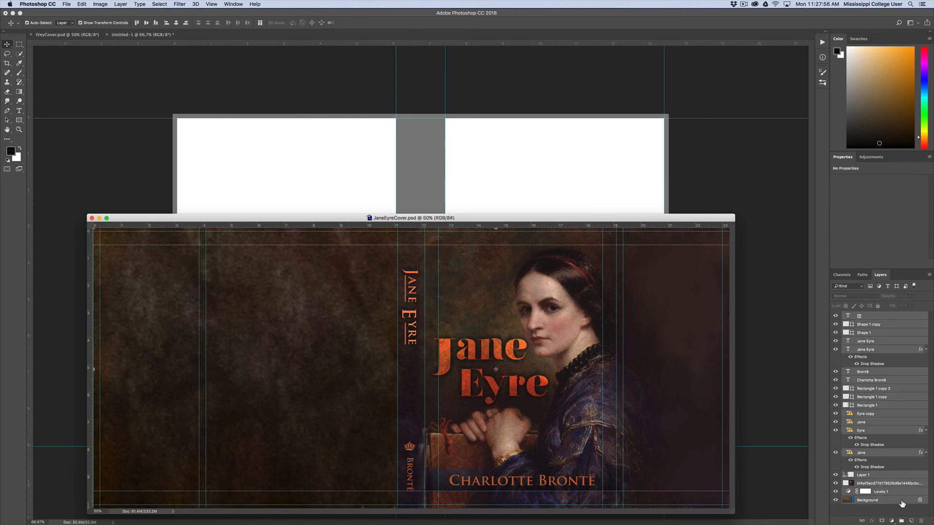
pyautogui.moveTo(902, 503); pyautogui.dragTo(488, 189)
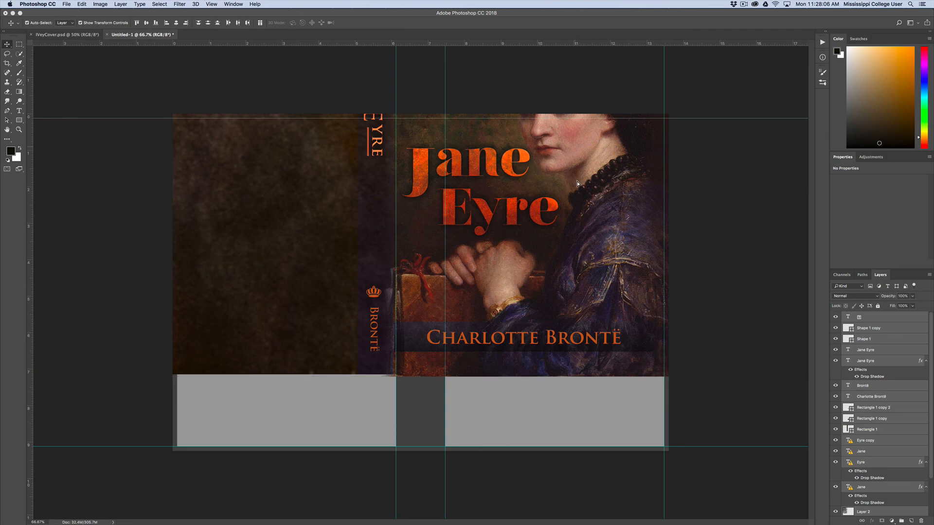
# Move the copied Jane Eyre artwork over the template, scale it to about 92% and nudge it right to fit the spine and front cover
pyautogui.moveTo(577, 181); pyautogui.dragTo(610, 243)
pyautogui.press('super+minus')
pyautogui.press('super+minus')
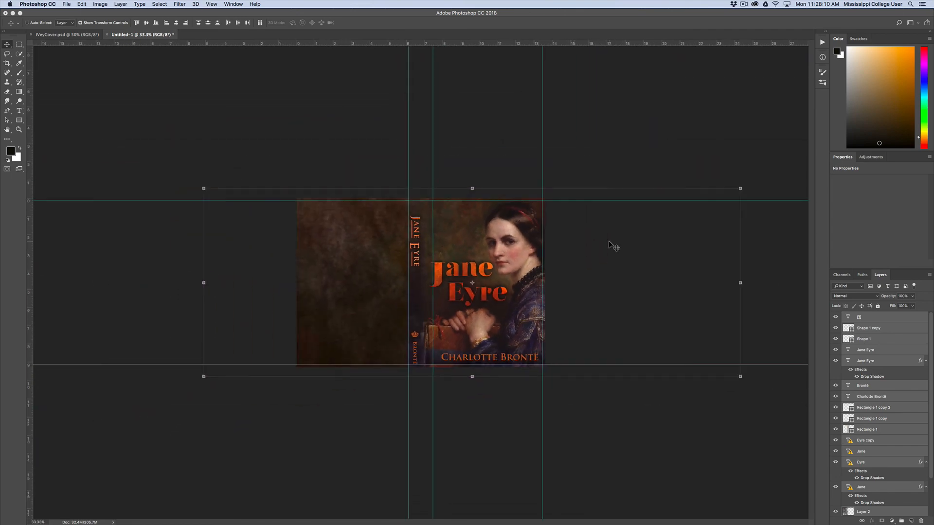
pyautogui.click(740, 188)
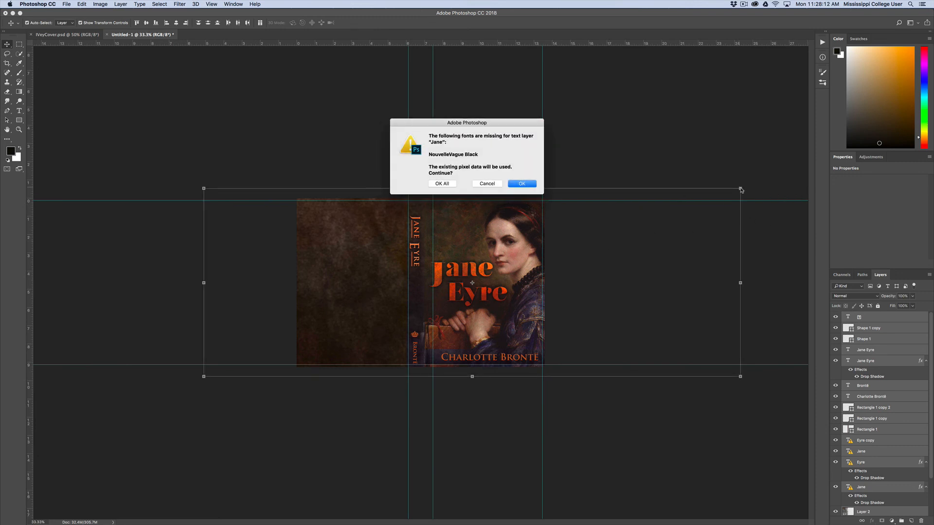
pyautogui.click(443, 184)
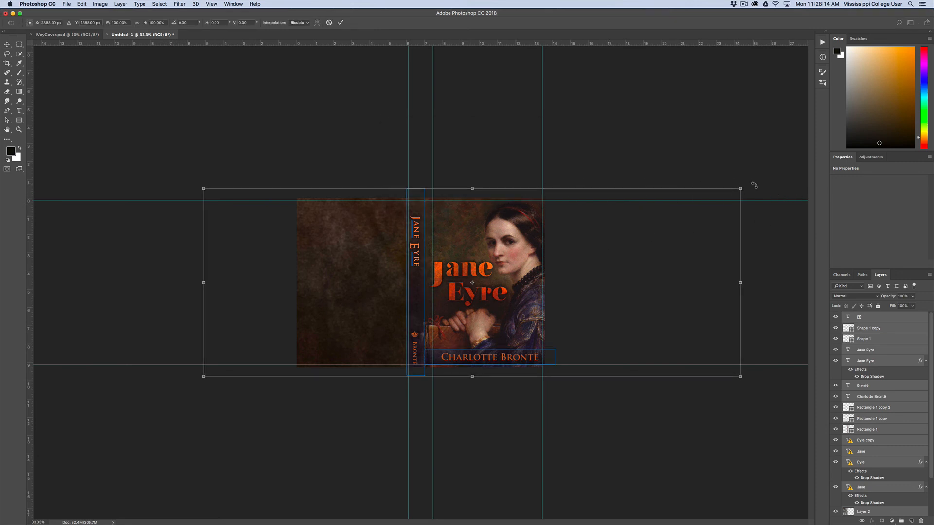
pyautogui.moveTo(741, 188); pyautogui.dragTo(716, 197)
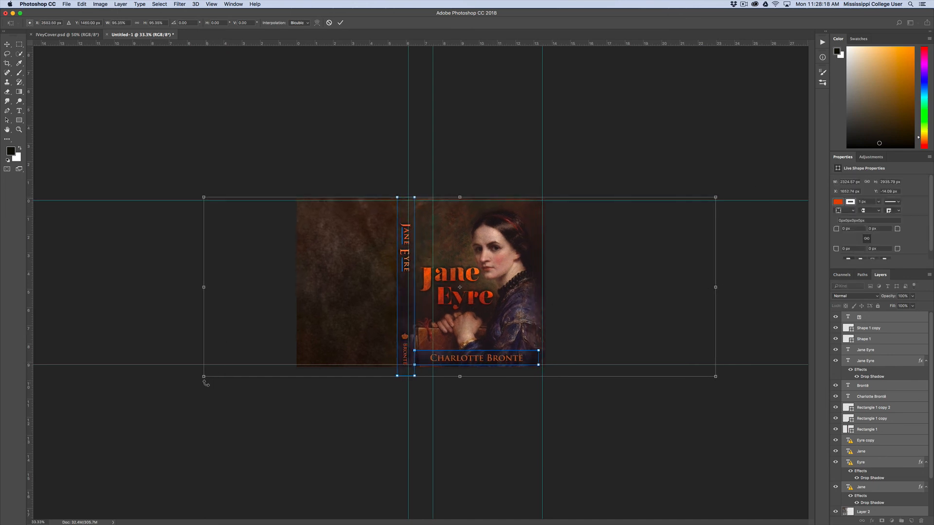
pyautogui.moveTo(203, 376); pyautogui.dragTo(222, 373)
pyautogui.hotkey('shift', 'Right')
pyautogui.hotkey('shift', 'Right')
pyautogui.hotkey('shift', 'Right')
pyautogui.hotkey('shift', 'Right')
pyautogui.hotkey('shift', 'Right')
pyautogui.hotkey('shift', 'Right')
pyautogui.hotkey('shift', 'Right')
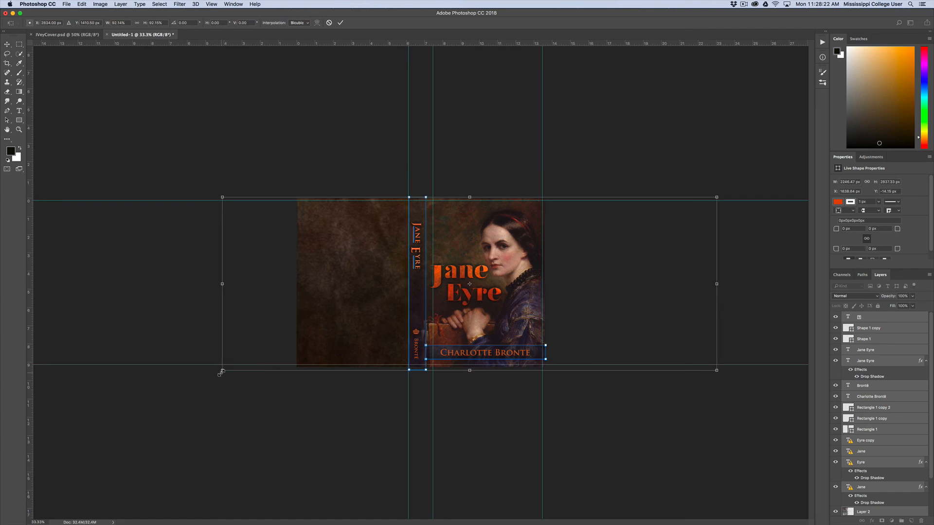
pyautogui.press('Return')
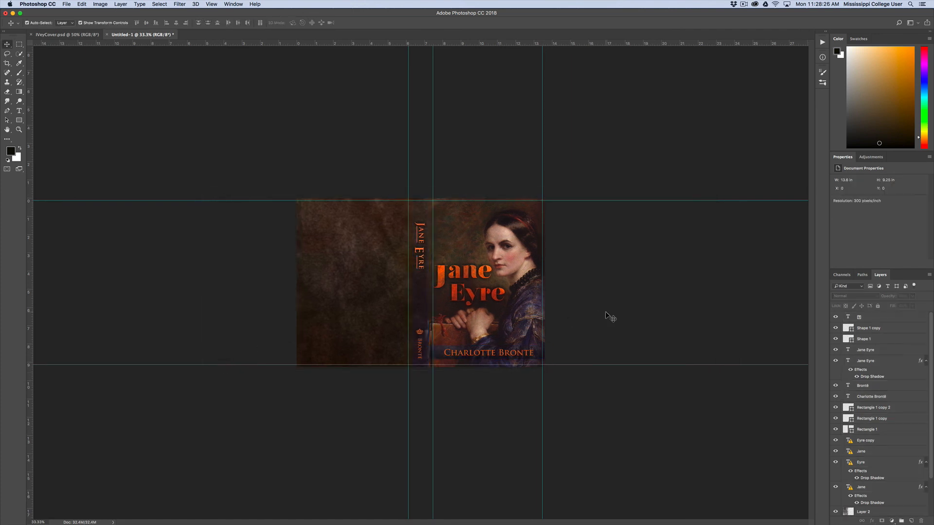
# Scale down the four front-cover Jane and Eyre title layers together, keeping existing pixel data for missing fonts and leaving space beside the spine guide
pyautogui.press('super+plus')
pyautogui.press('super+plus')
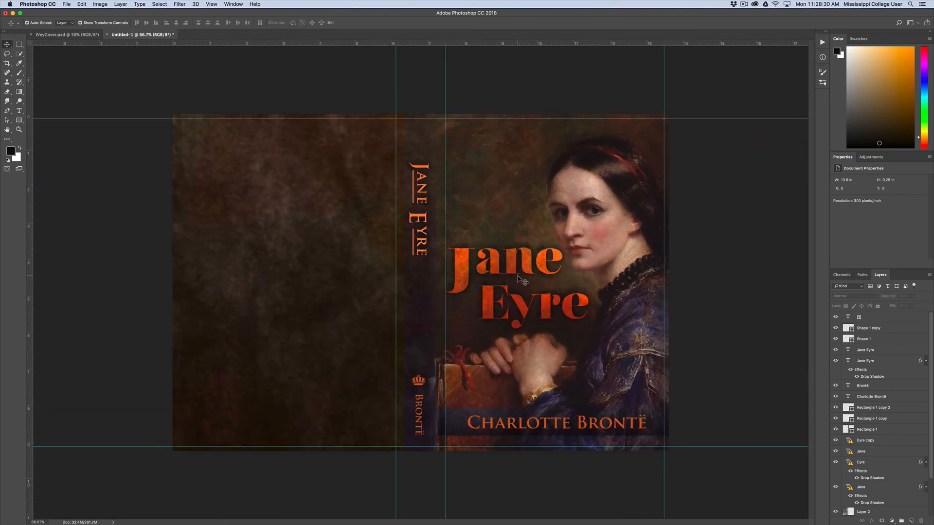
pyautogui.click(456, 267)
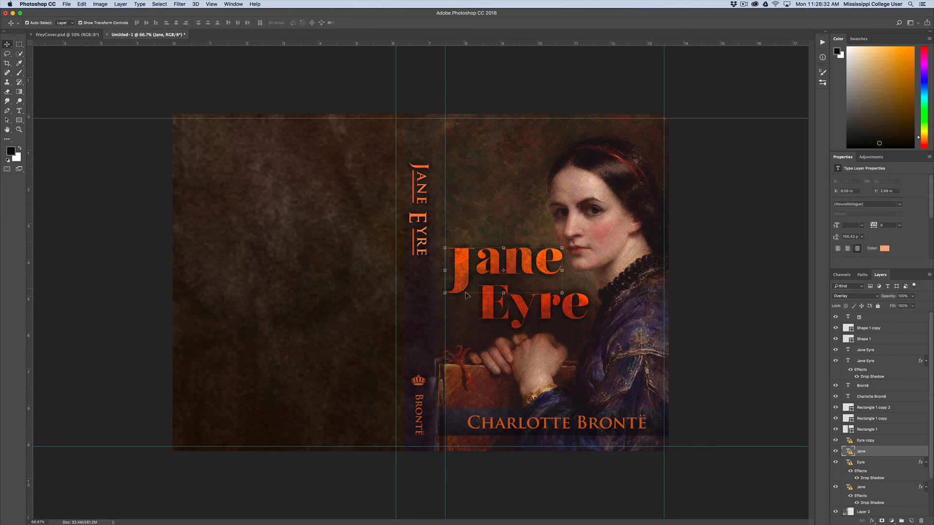
pyautogui.click(883, 441)
pyautogui.keyDown('shift'); pyautogui.click(880, 492); pyautogui.keyUp('shift')
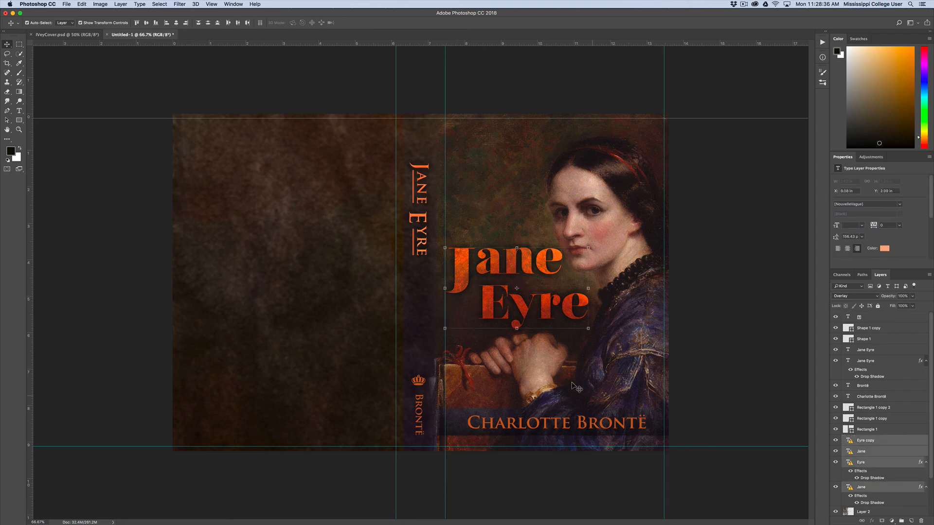
pyautogui.click(445, 329)
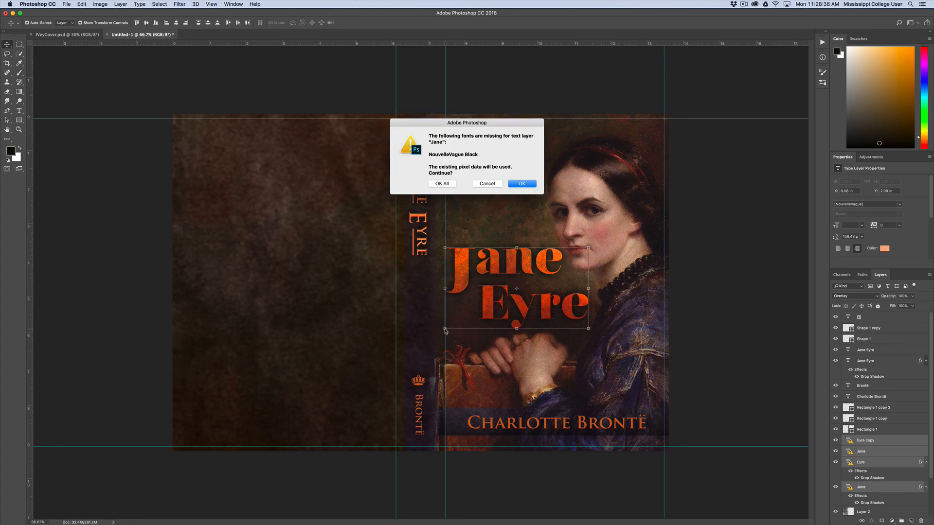
pyautogui.press('Return')
pyautogui.click(443, 184)
pyautogui.moveTo(454, 326); pyautogui.dragTo(458, 323)
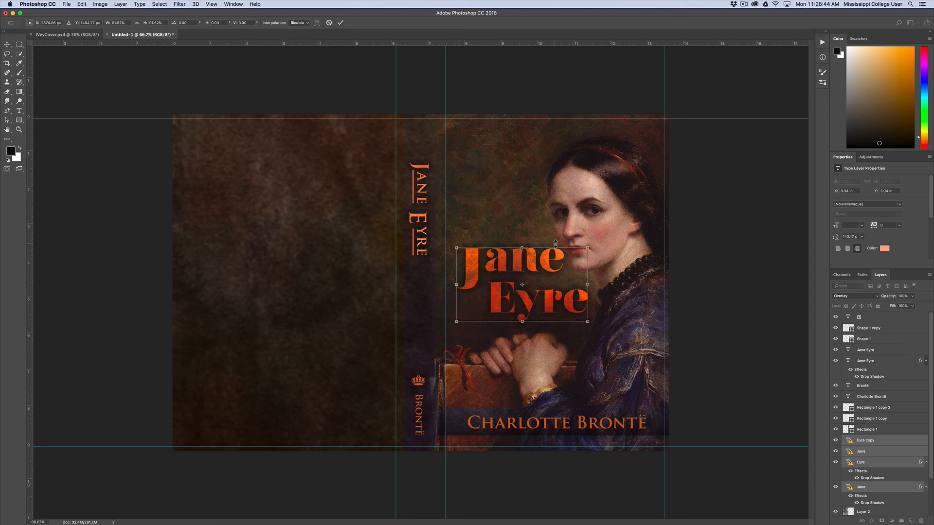
pyautogui.moveTo(588, 250); pyautogui.dragTo(582, 253)
pyautogui.press('Return')
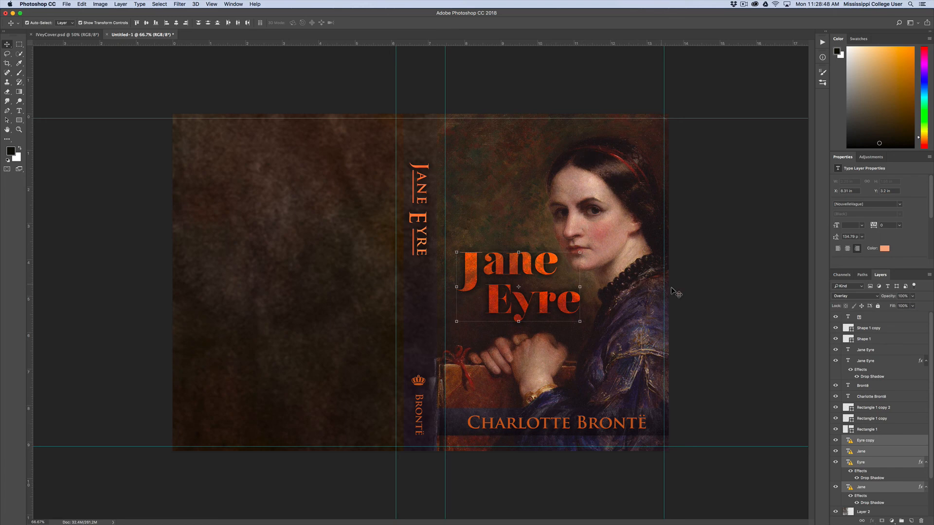
pyautogui.click(681, 294)
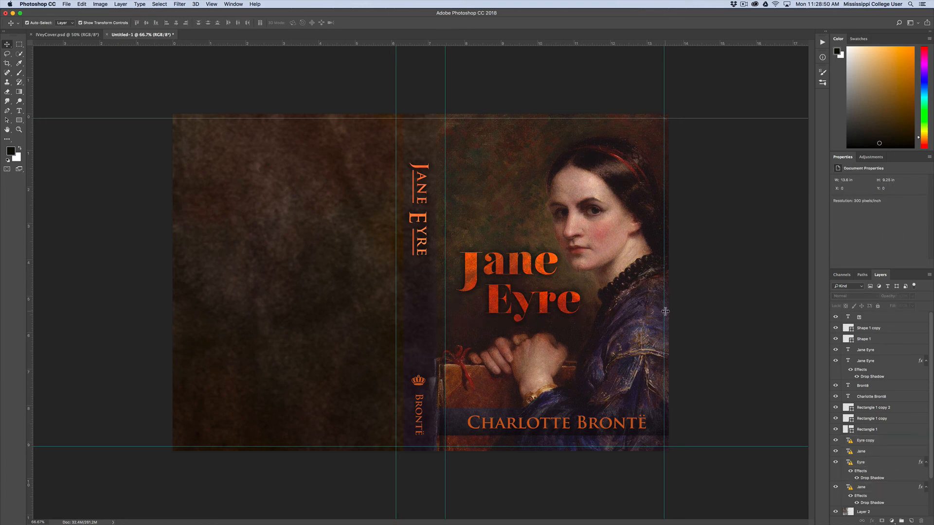